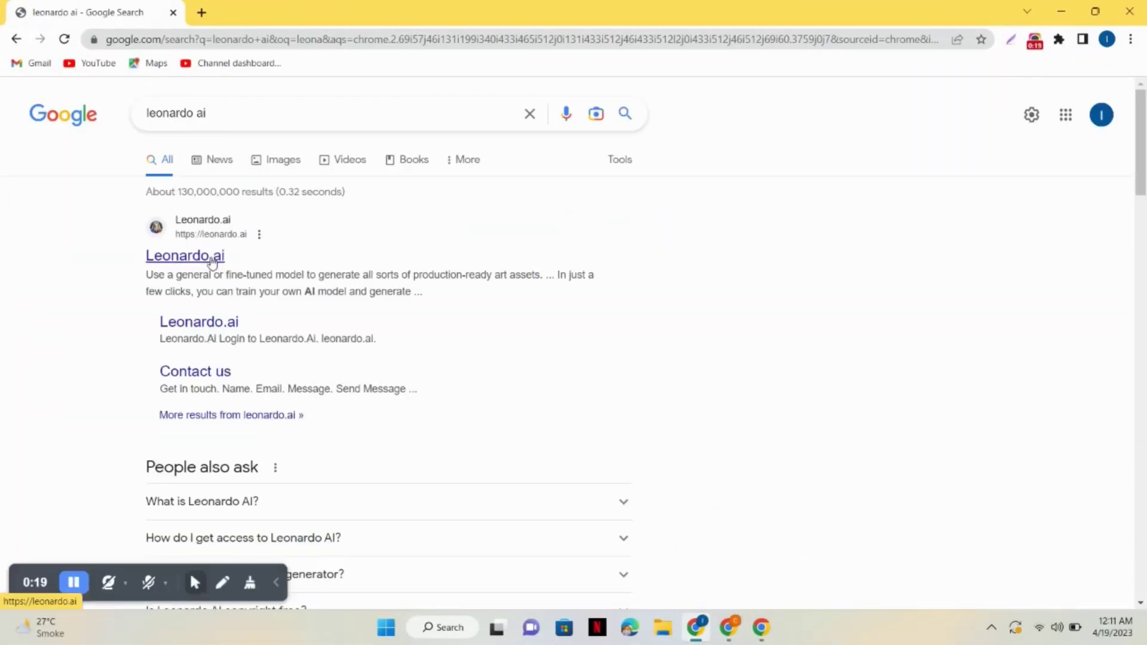
Open the official Leonardo.ai website from the 'leonardo ai' Google results
{"action": "left_click", "coordinate": [212, 258]}
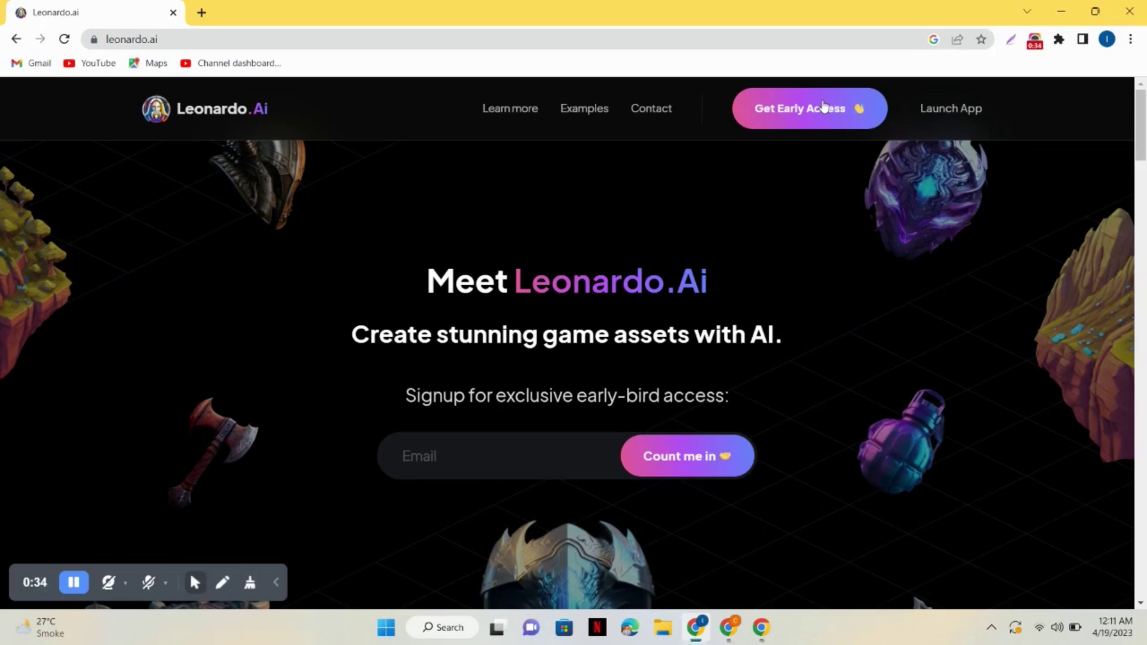
Request early access with your e-mail address, fixing its typo before submitting
{"action": "left_click", "coordinate": [817, 125]}
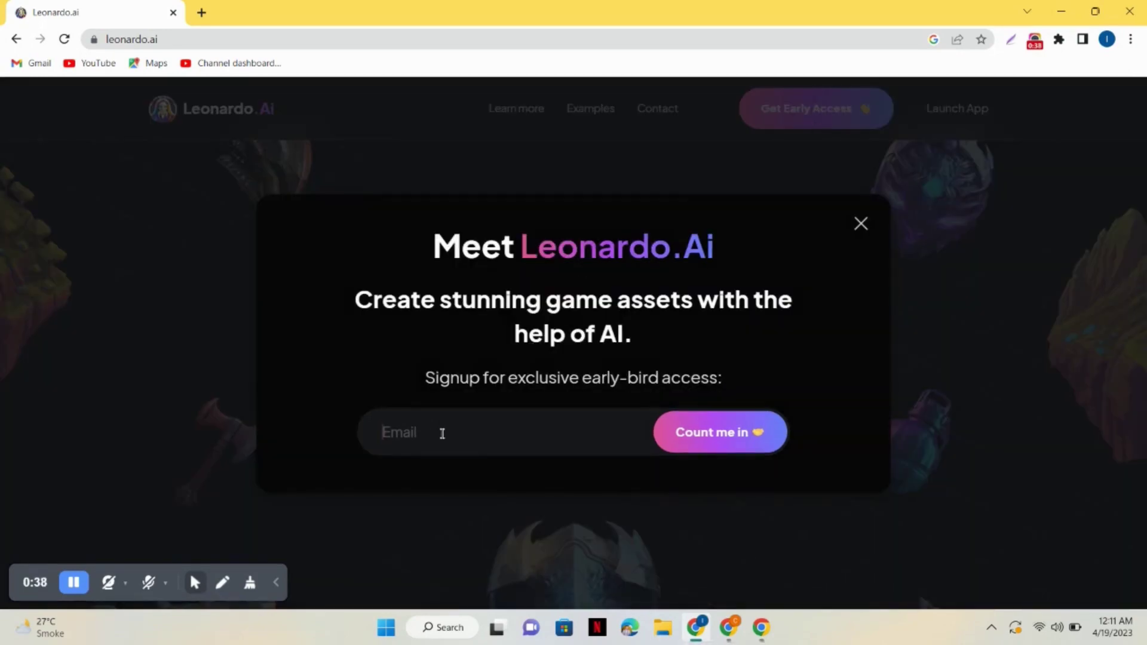
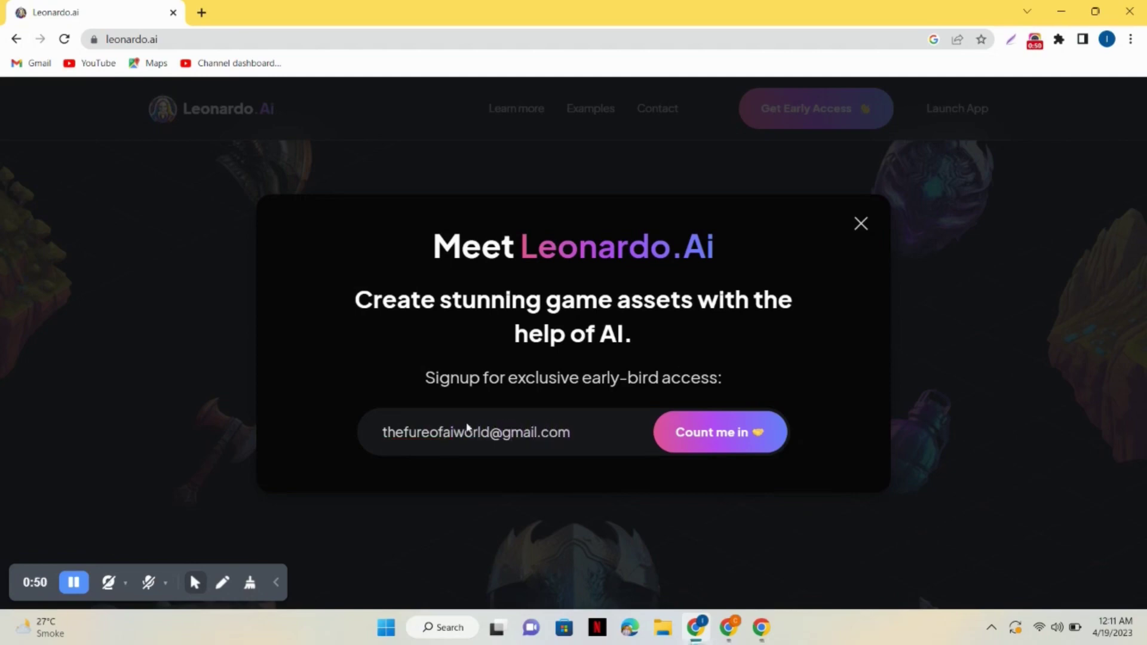
{"action": "left_click", "coordinate": [418, 433]}
{"action": "type", "text": "tu"}
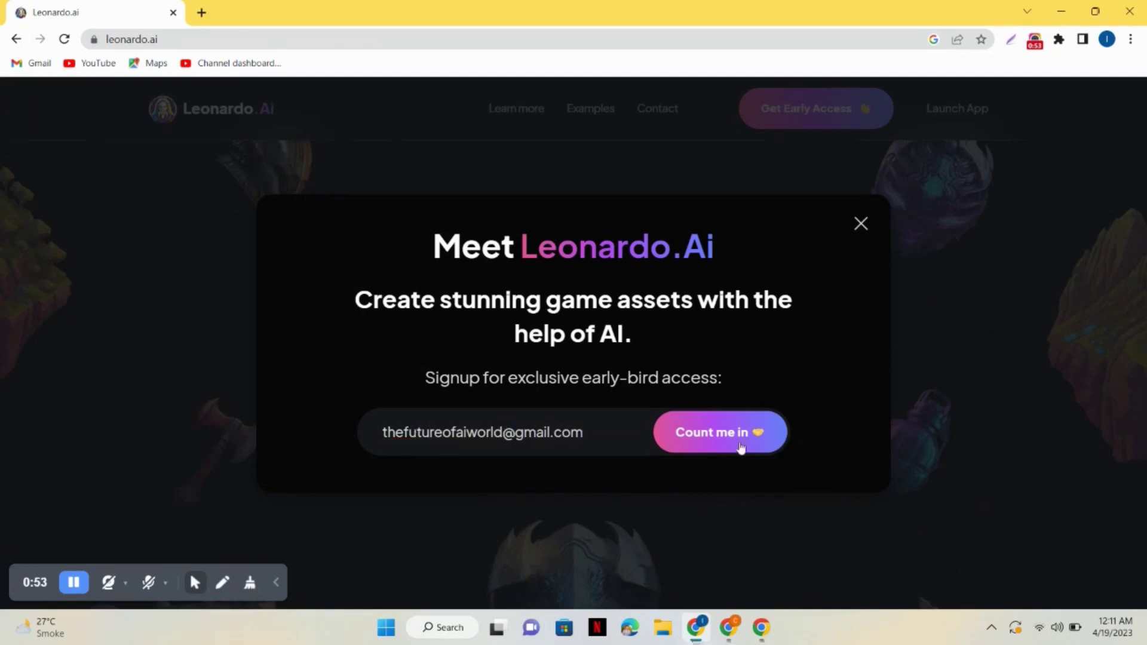
{"action": "left_click", "coordinate": [725, 438]}
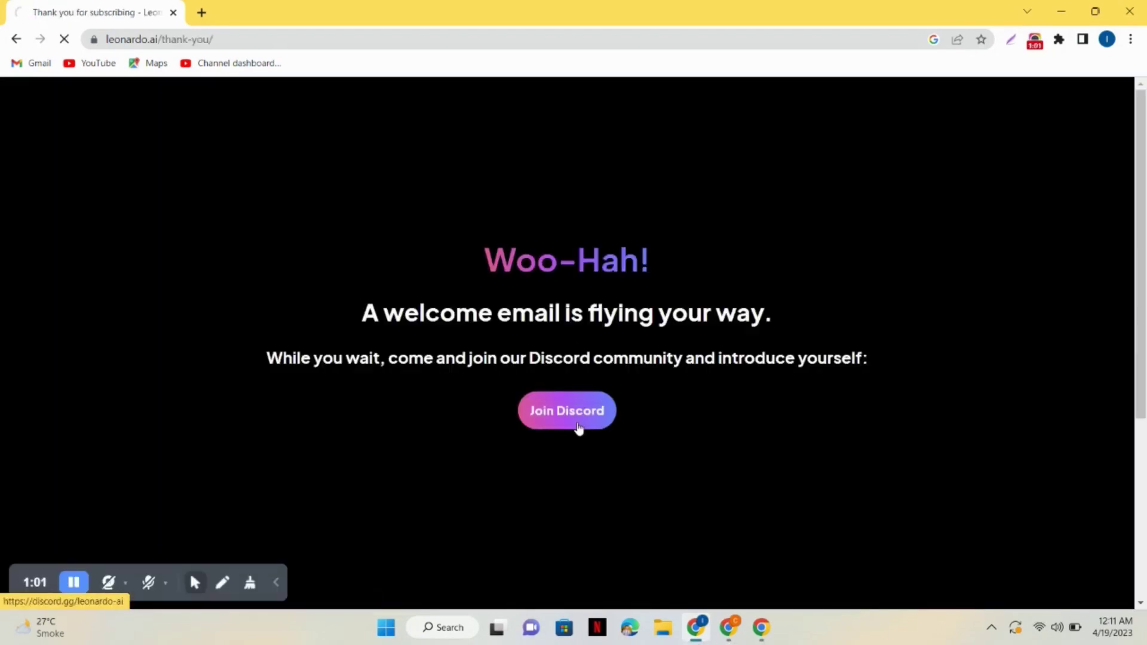
Accept the Leonardo.Ai Discord invite and pass the hCaptcha by selecting the vinyl images
{"action": "left_click", "coordinate": [574, 418]}
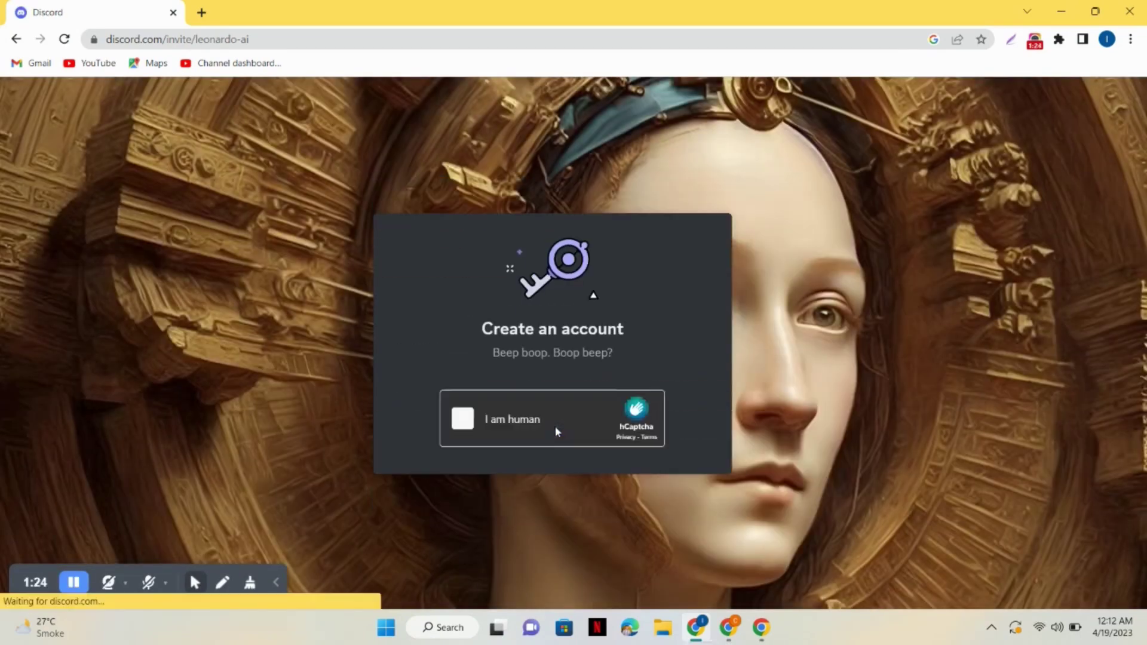
{"action": "left_click", "coordinate": [464, 421]}
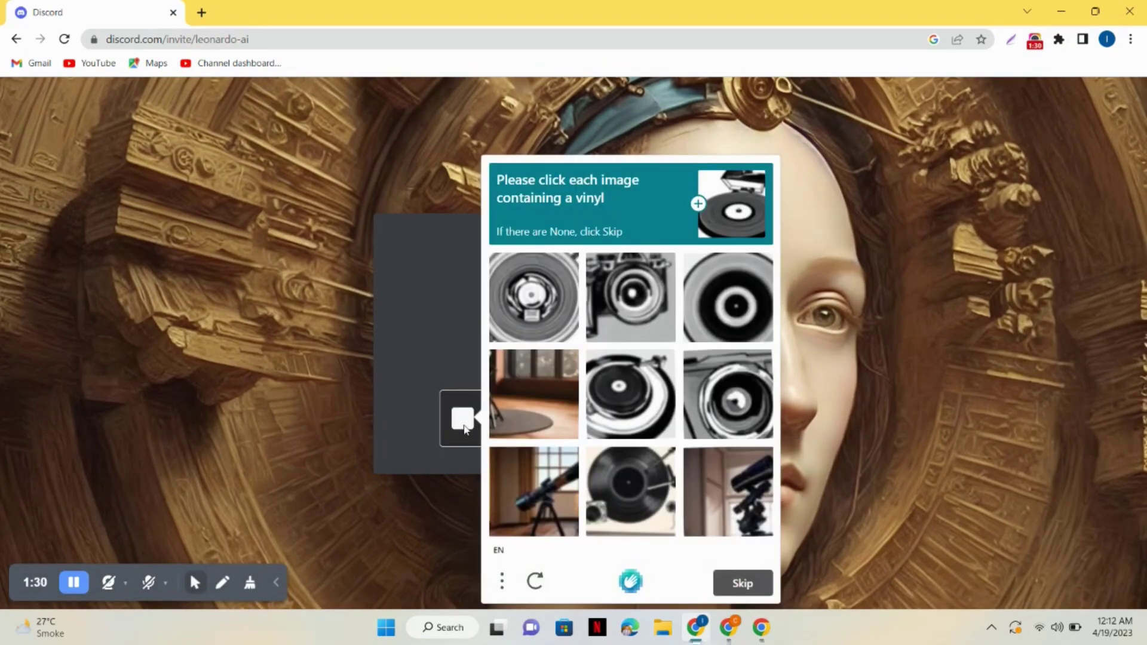
{"action": "left_click", "coordinate": [647, 423]}
{"action": "left_click", "coordinate": [720, 326]}
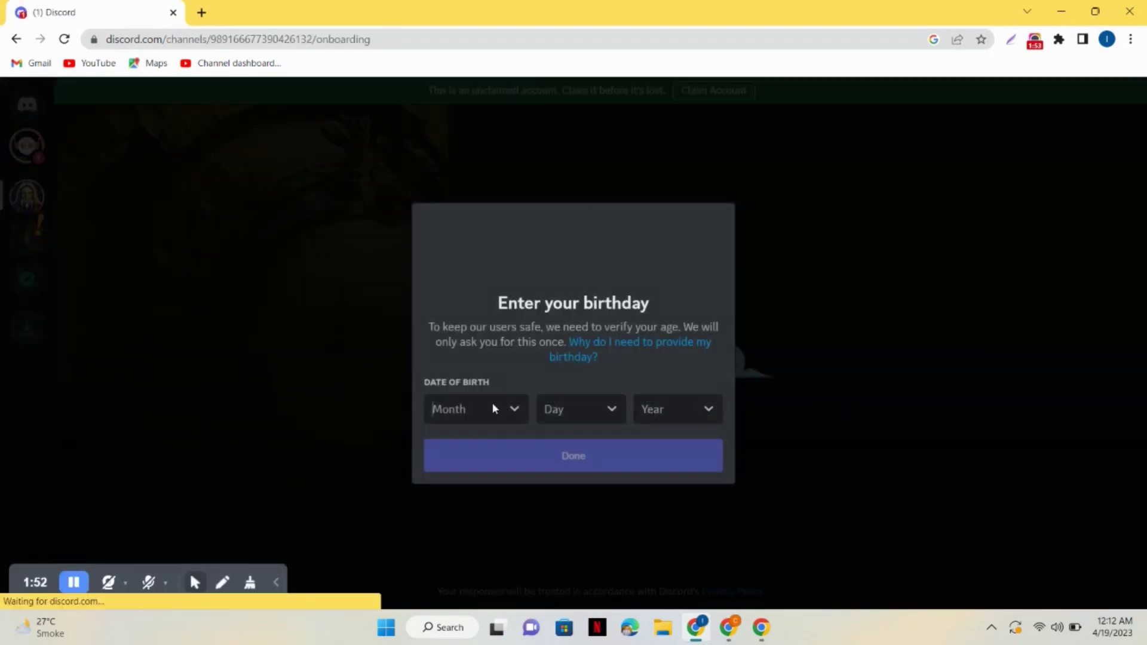
Enter a birthday of November 17 in Discord's signup
{"action": "left_click", "coordinate": [515, 409]}
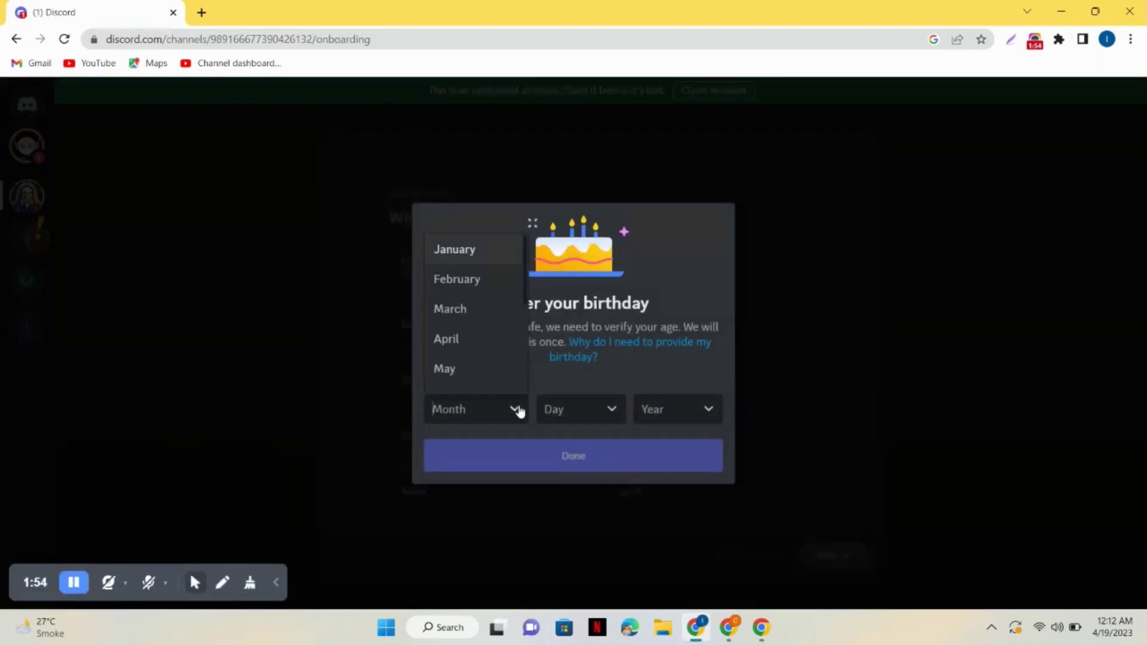
{"action": "type", "text": "n"}
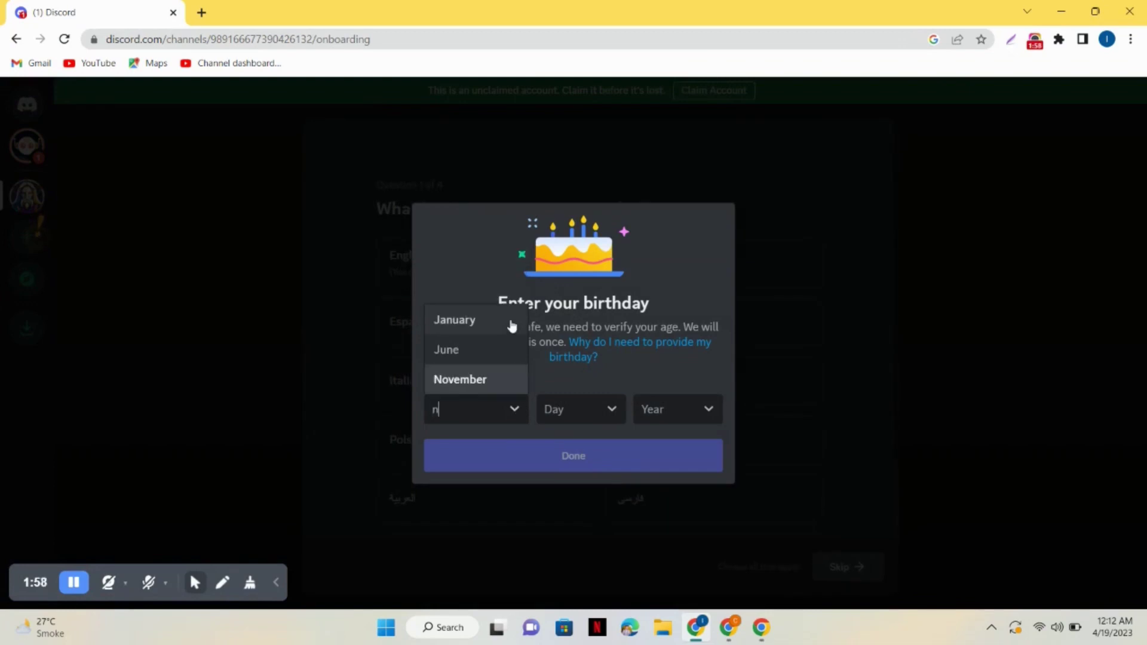
{"action": "left_click", "coordinate": [489, 379]}
{"action": "left_click", "coordinate": [578, 408]}
{"action": "type", "text": "17"}
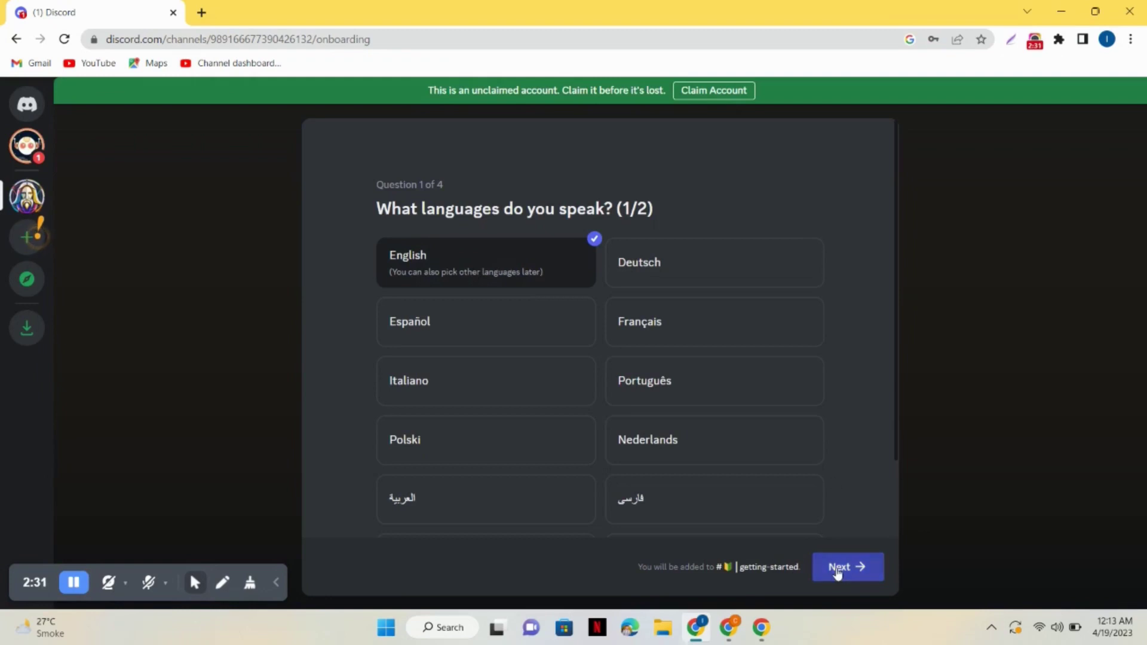
Answer onboarding with English, Create Art and Yes, then open #priority-early-access
{"action": "left_click", "coordinate": [846, 567]}
{"action": "left_click", "coordinate": [843, 567]}
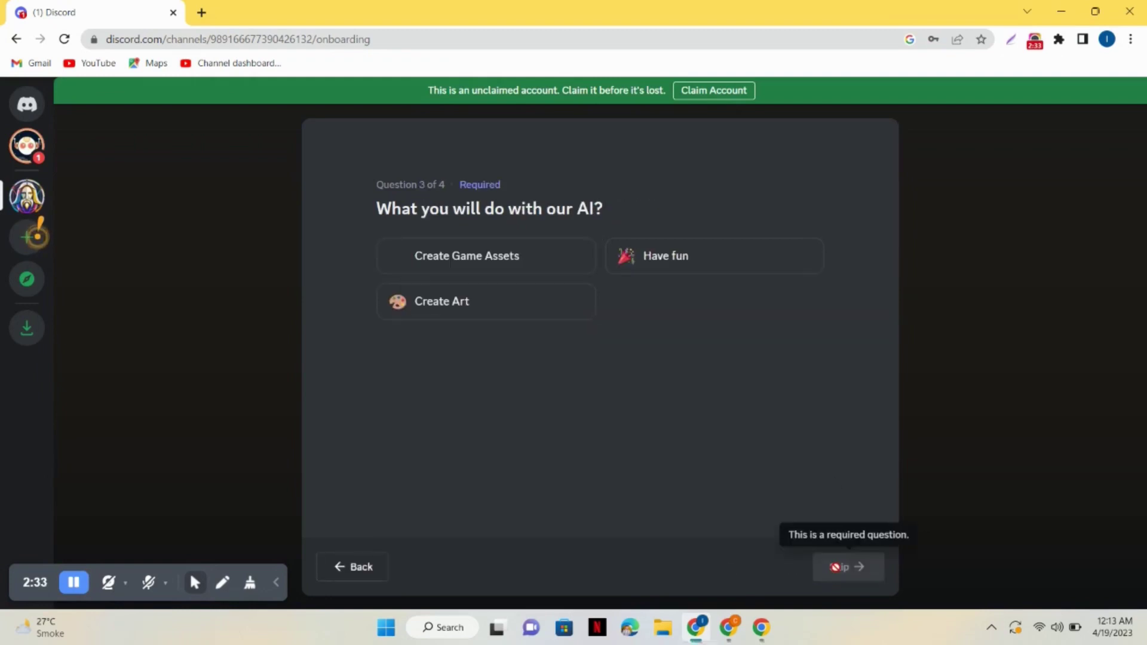
{"action": "left_click", "coordinate": [473, 302]}
{"action": "left_click", "coordinate": [833, 567]}
{"action": "left_click", "coordinate": [498, 281]}
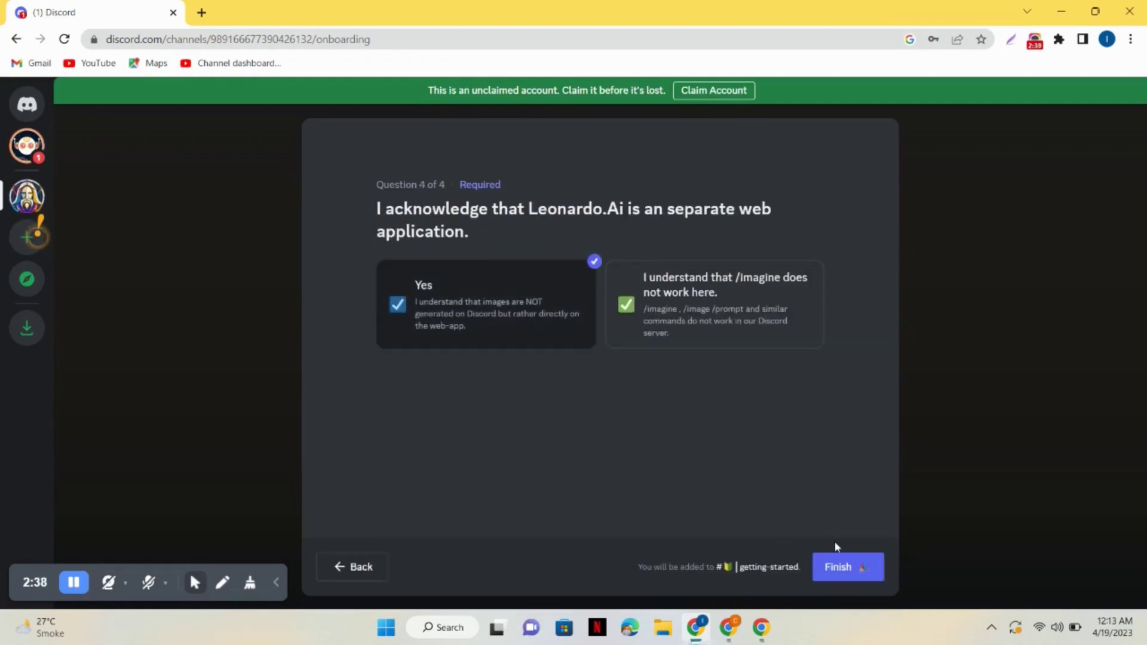
{"action": "left_click", "coordinate": [839, 565]}
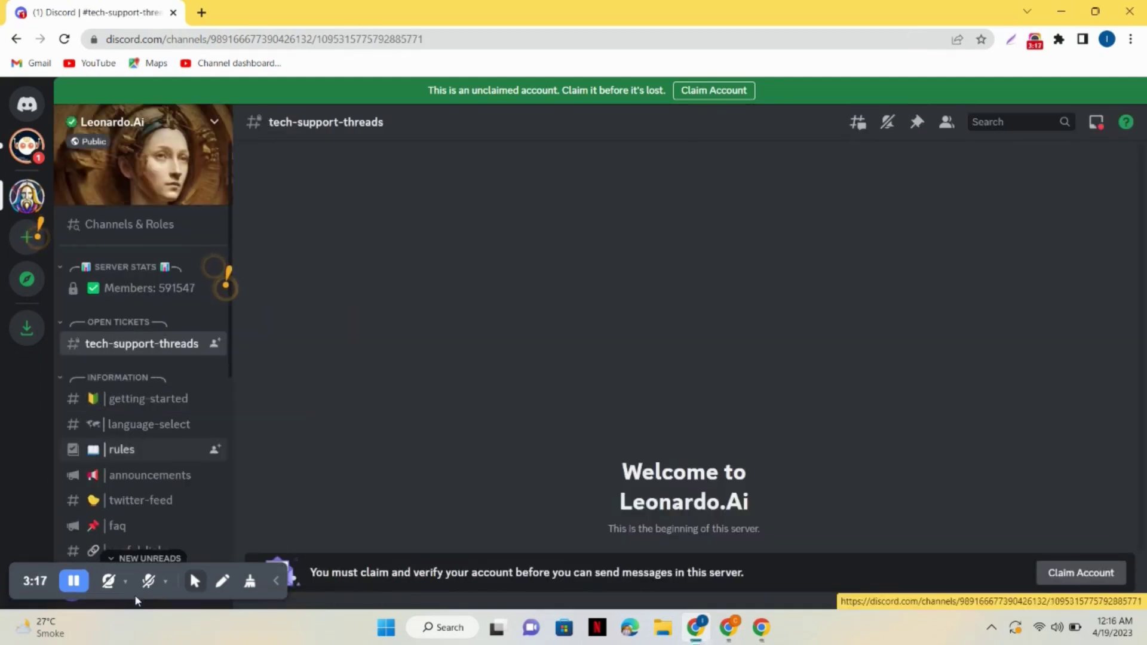
{"action": "scroll", "coordinate": [185, 313], "scroll_direction": "down", "scroll_amount": 5}
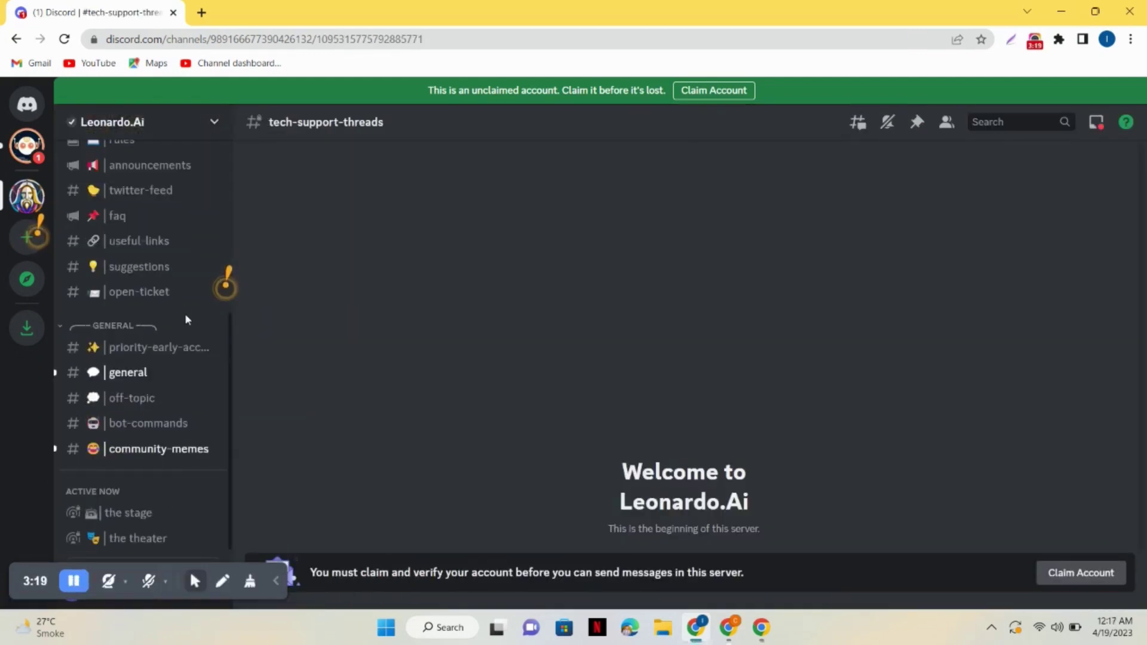
{"action": "left_click", "coordinate": [190, 349]}
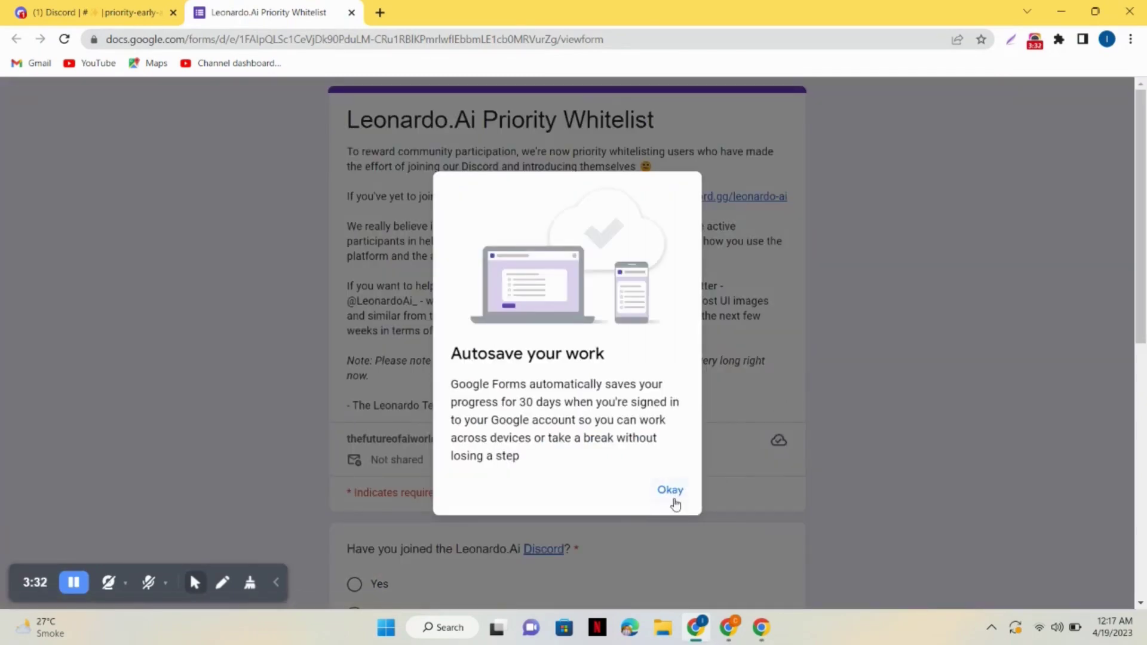
Submit the whitelist form answering Yes, with your Discord username and e-mail filled in
{"action": "left_click", "coordinate": [671, 493]}
{"action": "scroll", "coordinate": [1145, 337], "scroll_direction": "down", "scroll_amount": 3}
{"action": "scroll", "coordinate": [492, 316], "scroll_direction": "down", "scroll_amount": 1}
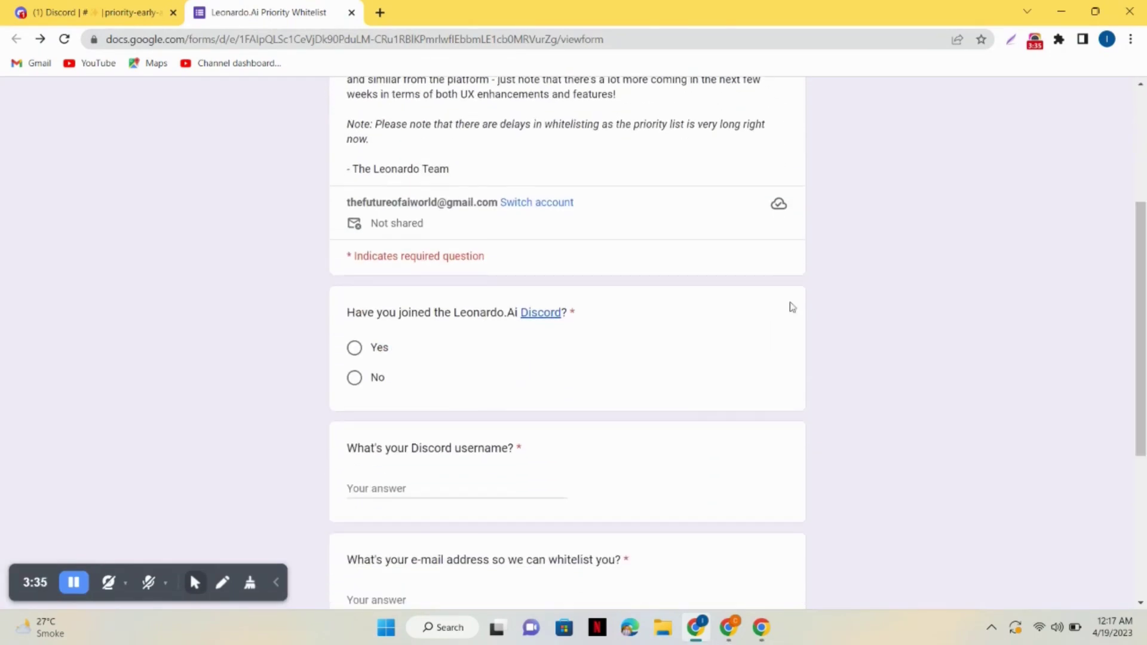
{"action": "left_click", "coordinate": [355, 347]}
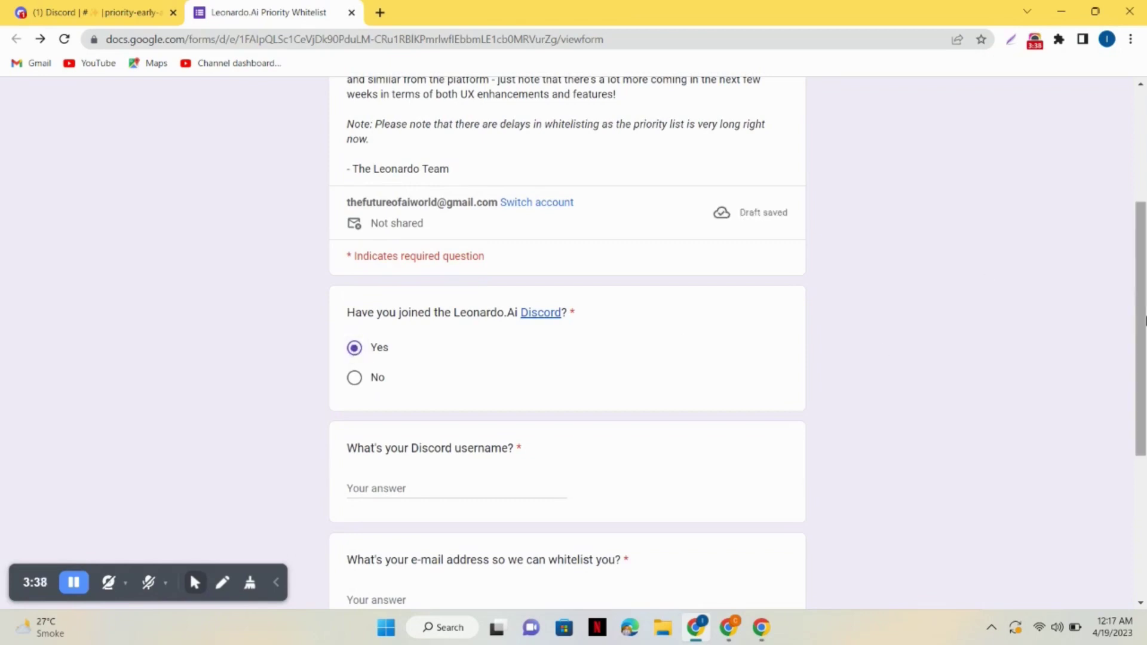
{"action": "scroll", "coordinate": [1145, 433], "scroll_direction": "down", "scroll_amount": 3}
{"action": "left_click", "coordinate": [470, 288]}
{"action": "type", "text": "thefutureofai"}
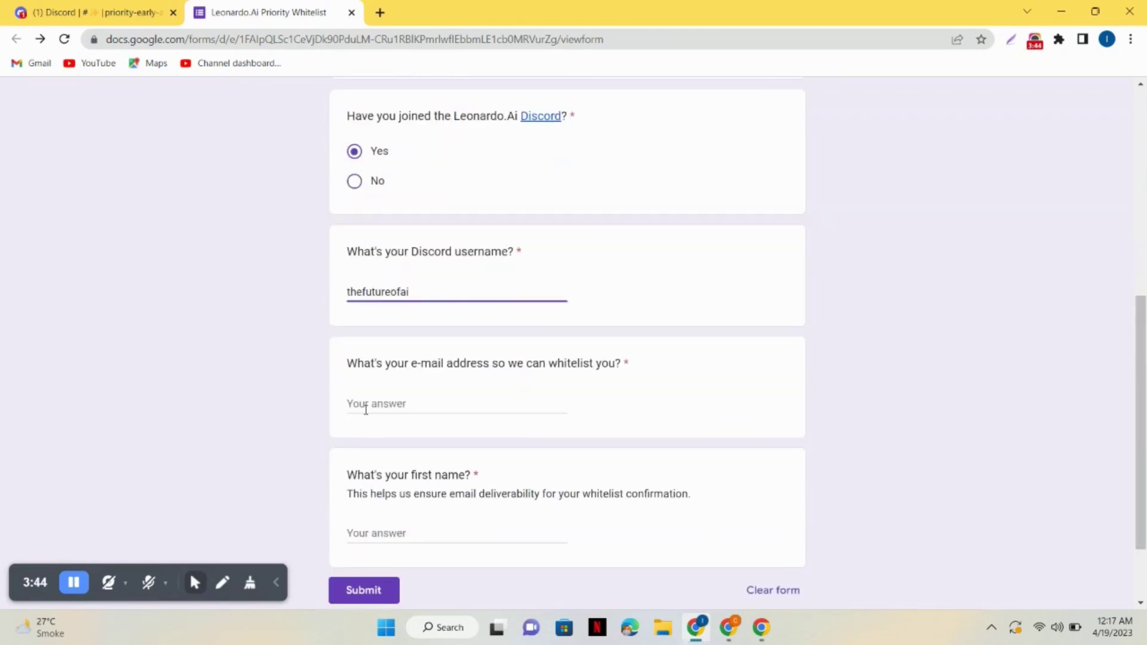
{"action": "left_click", "coordinate": [366, 410]}
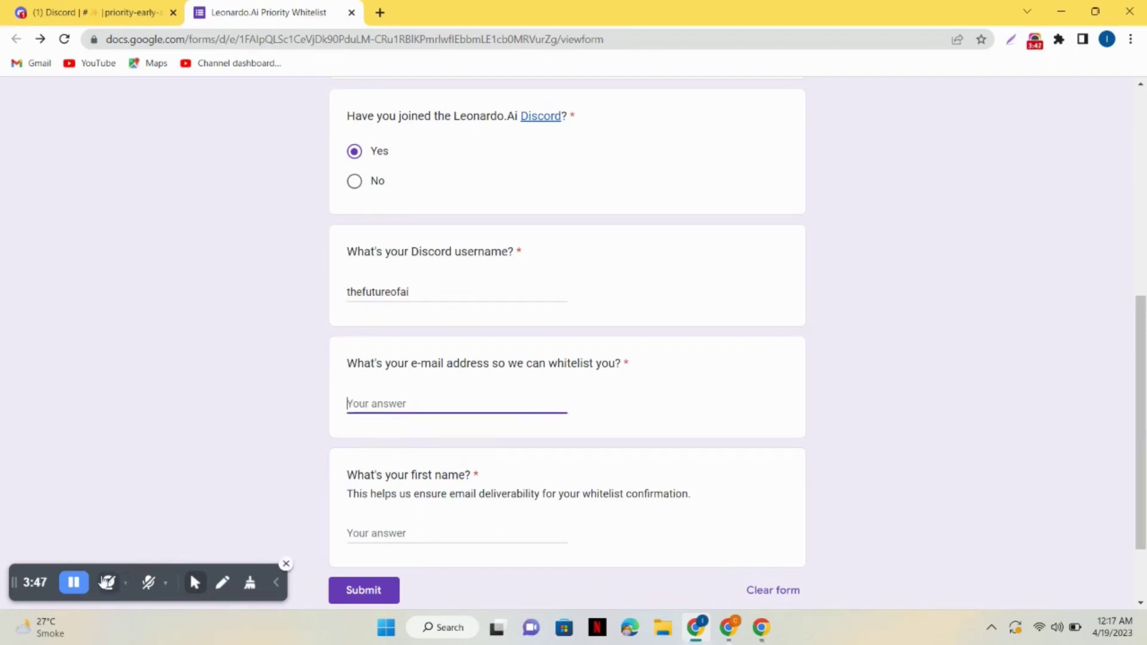
{"action": "left_click", "coordinate": [382, 589]}
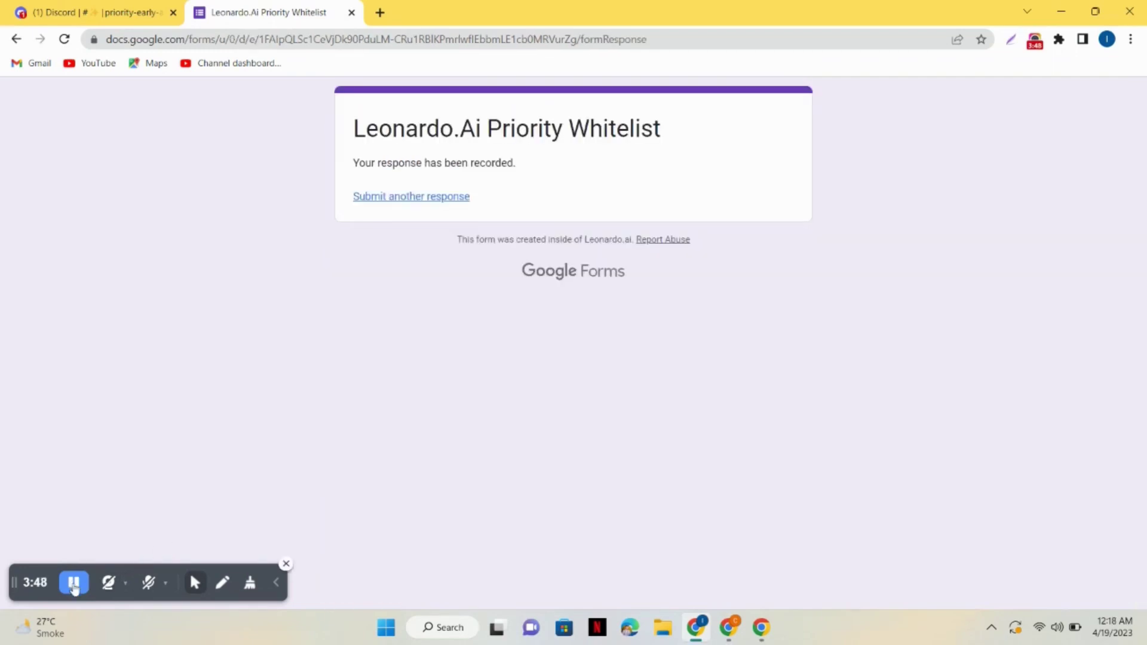
Open leonardo.ai in a new tab, launch the web app and log in
{"action": "left_click", "coordinate": [380, 12]}
{"action": "type", "text": "leo"}
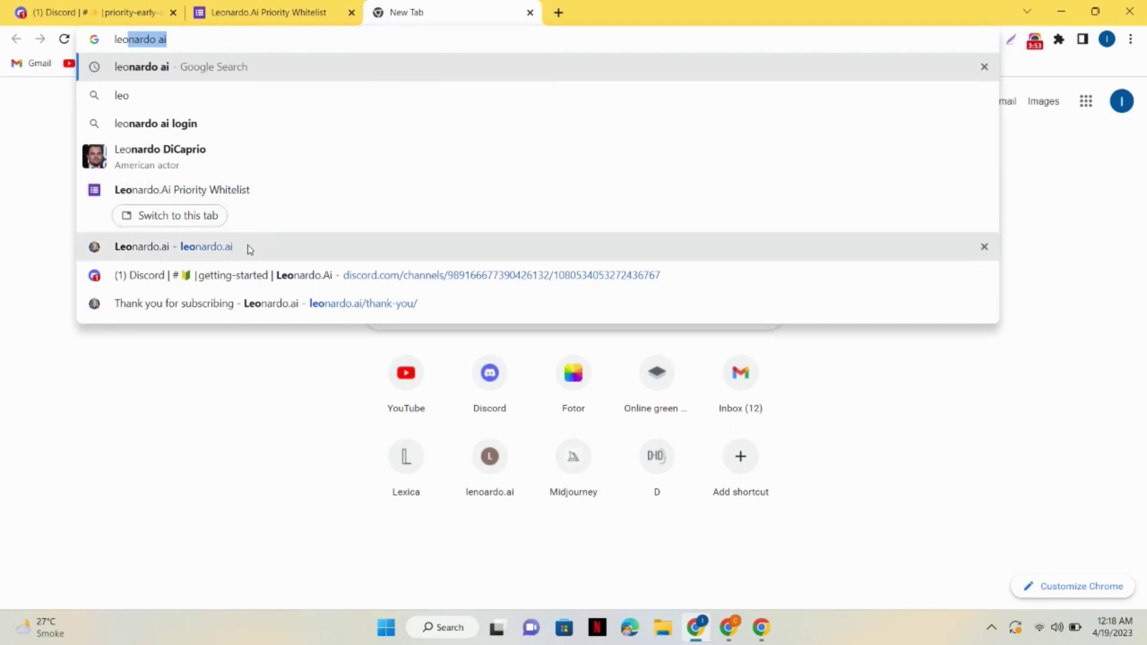
{"action": "left_click", "coordinate": [248, 251]}
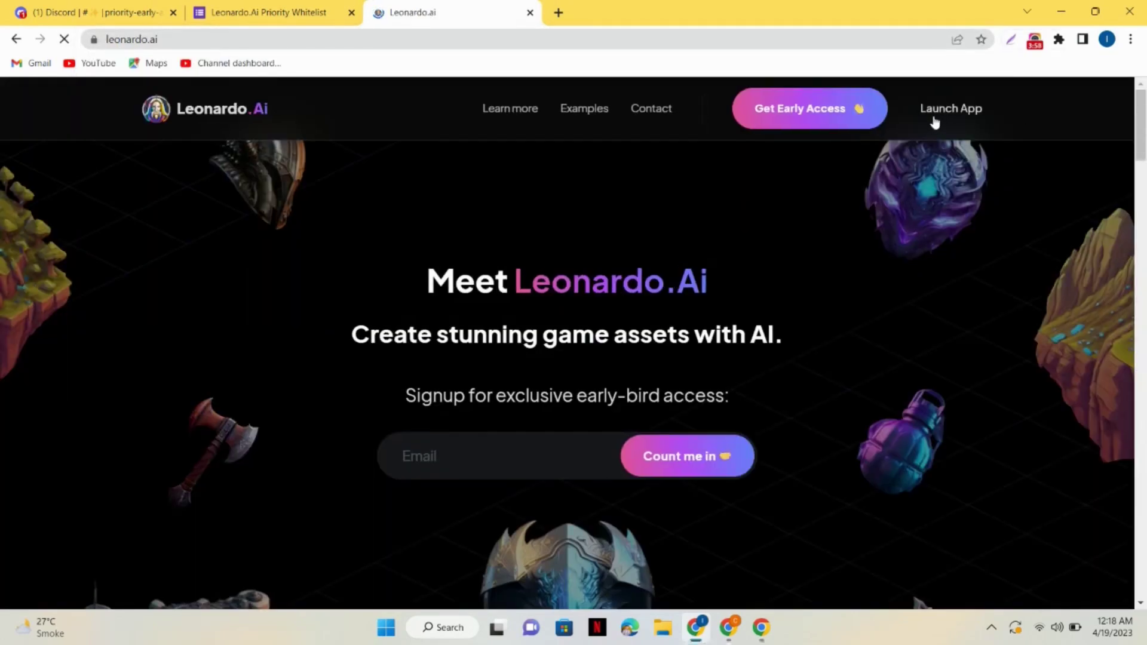
{"action": "left_click", "coordinate": [945, 109]}
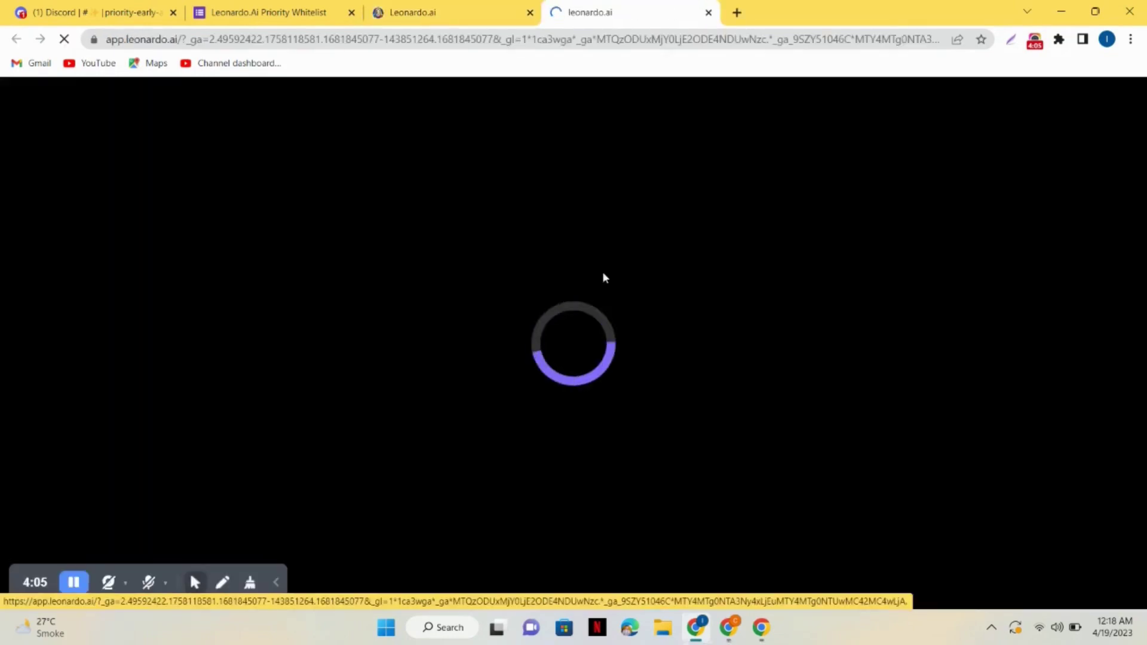
{"action": "left_click", "coordinate": [579, 394]}
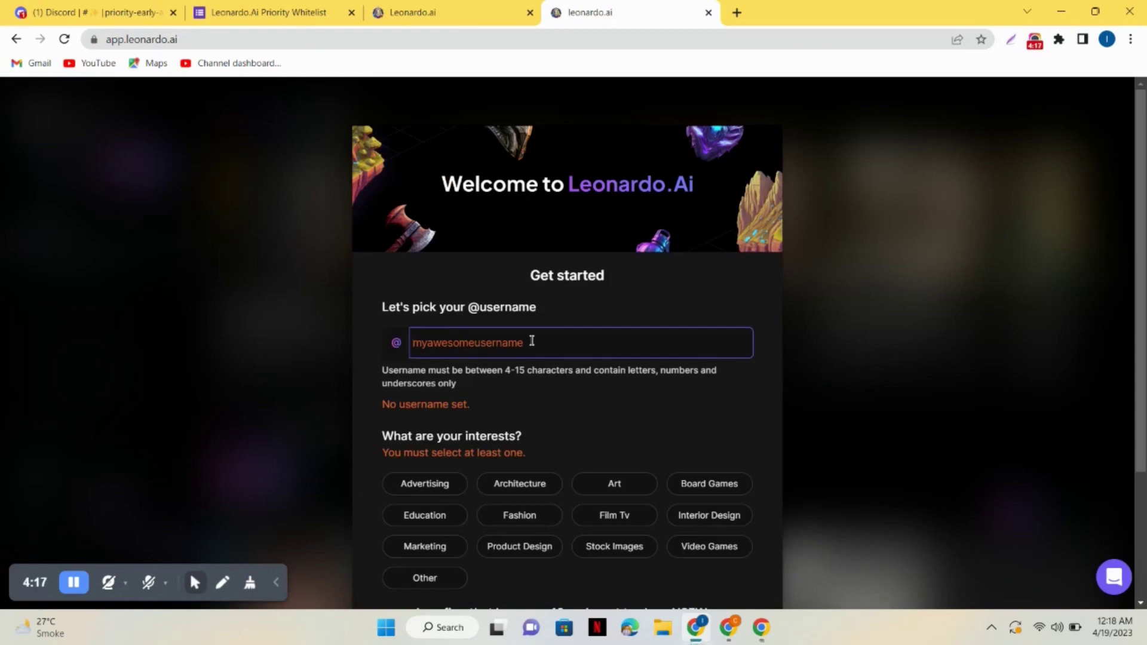
Choose an available username, pick Product Design, and confirm being over 18
{"action": "type", "text": "thefutureofai"}
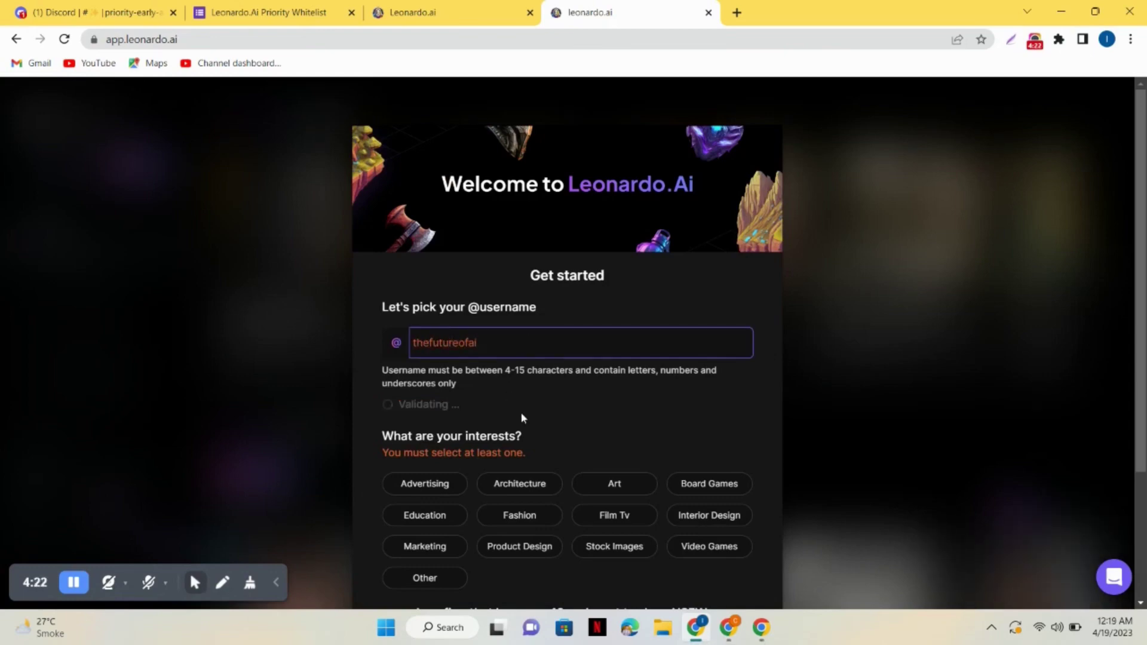
{"action": "left_click", "coordinate": [521, 412]}
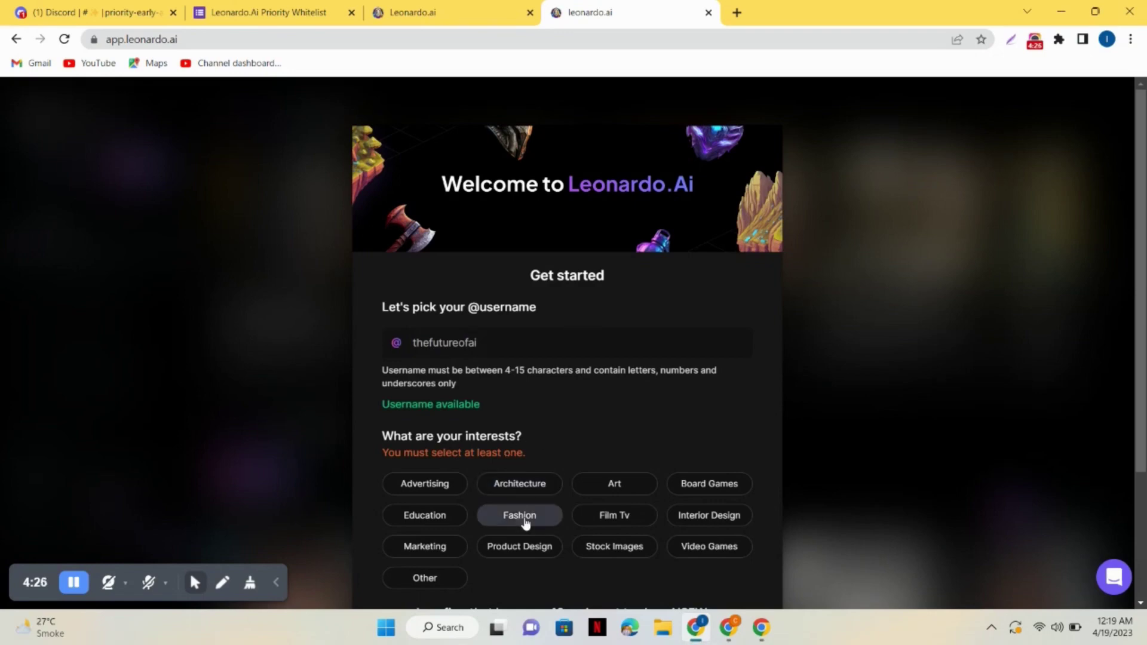
{"action": "left_click", "coordinate": [529, 547]}
{"action": "right_click", "coordinate": [1133, 367]}
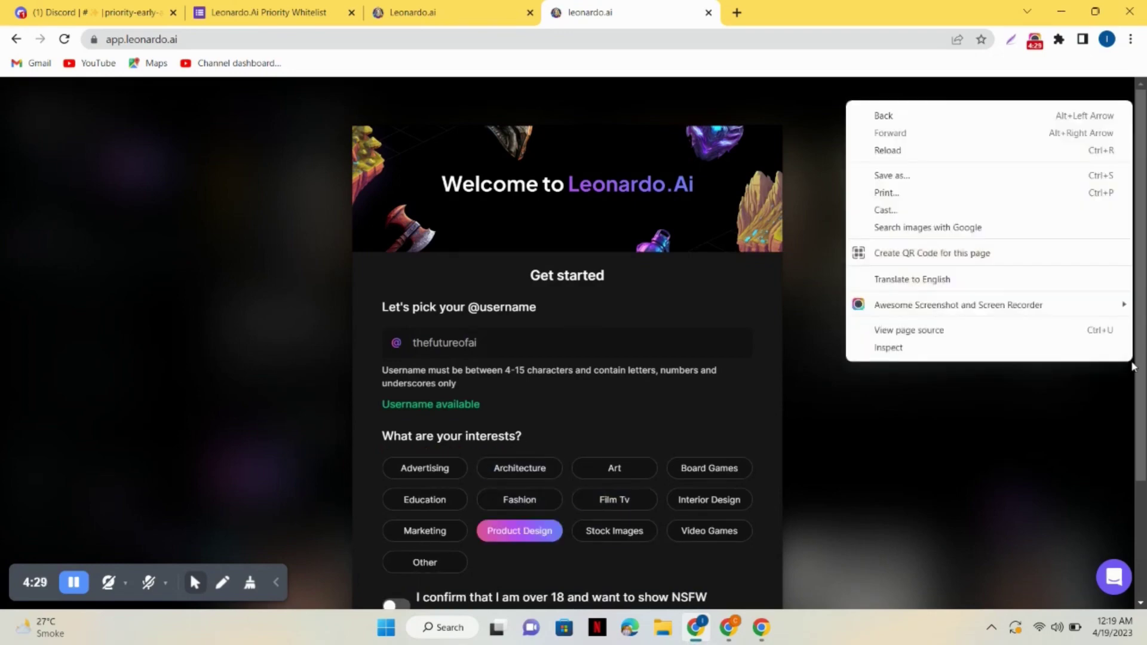
{"action": "key", "text": "Escape"}
{"action": "scroll", "coordinate": [486, 494], "scroll_direction": "down", "scroll_amount": 3}
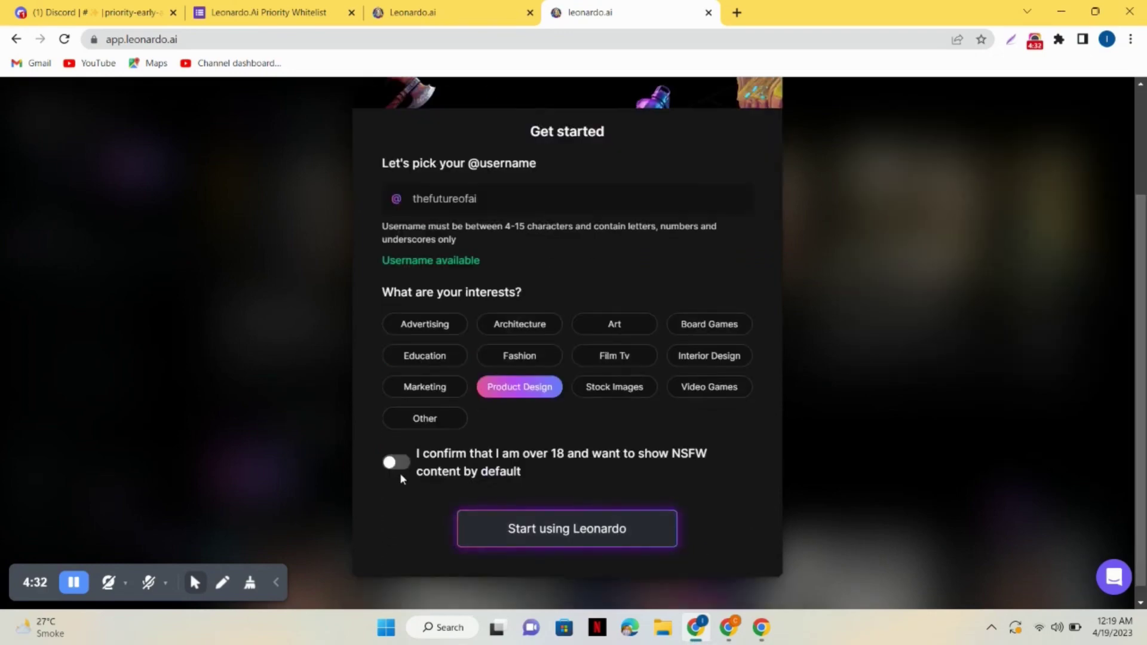
{"action": "left_click", "coordinate": [397, 463]}
Enter the AI Image Generation tool with Number of Images set to 4
{"action": "left_click", "coordinate": [562, 526]}
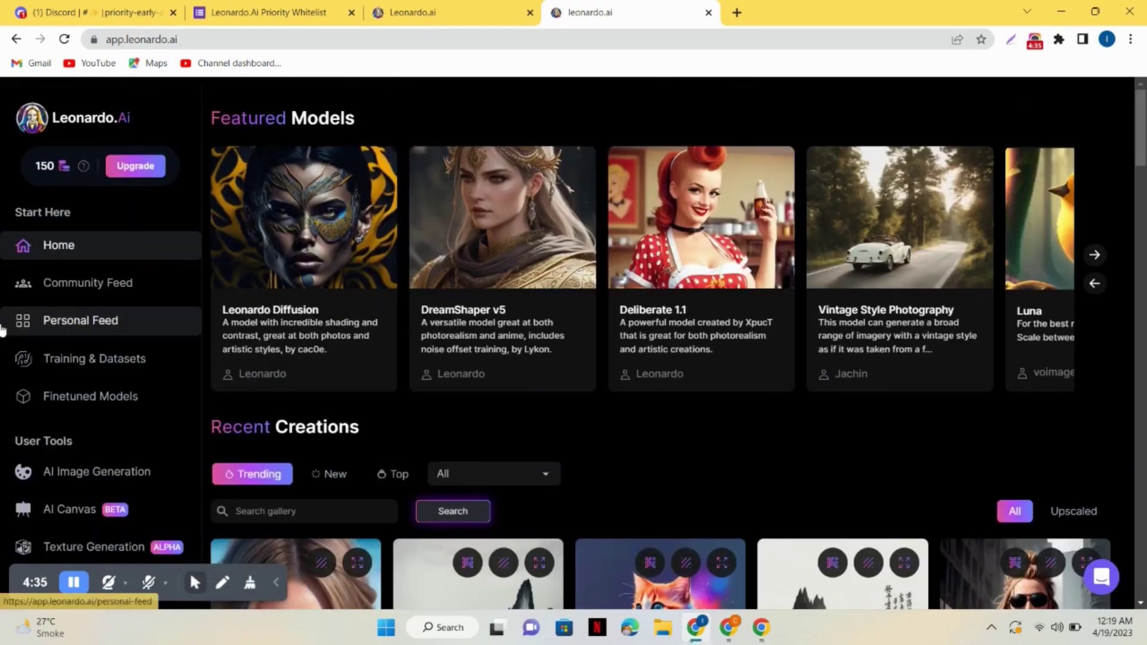
{"action": "left_click", "coordinate": [94, 473]}
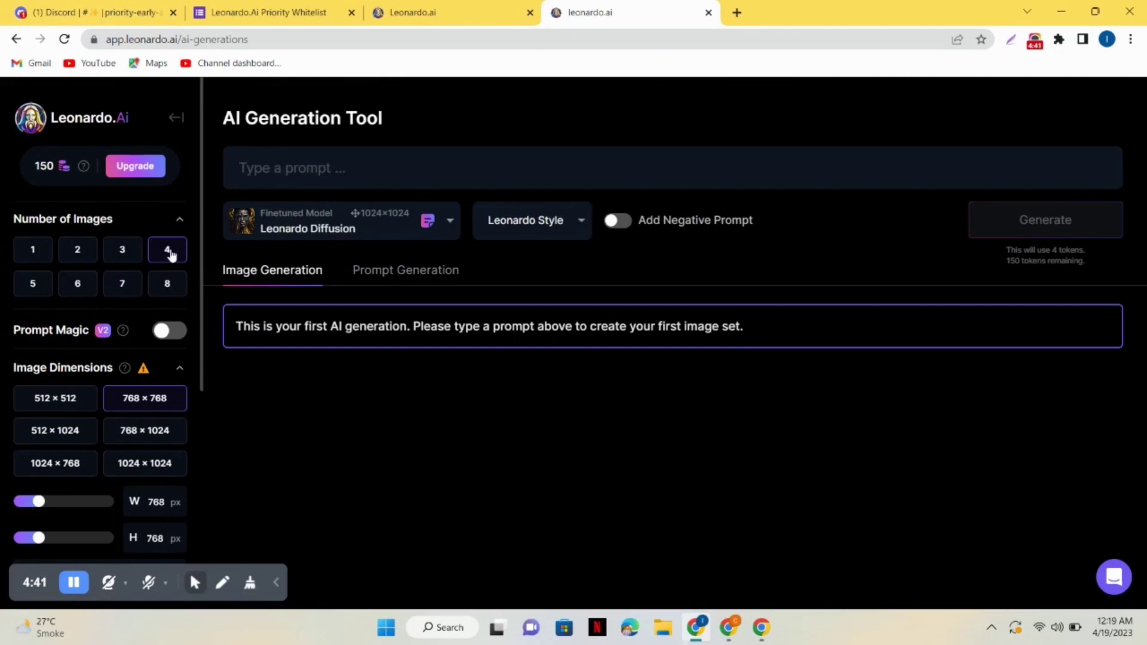
{"action": "left_click", "coordinate": [127, 254]}
{"action": "left_click", "coordinate": [77, 253]}
{"action": "left_click", "coordinate": [171, 257]}
Generate from 'create a logo for my tech youtube channel professional and creative' and preview the third logo
{"action": "left_click", "coordinate": [329, 167]}
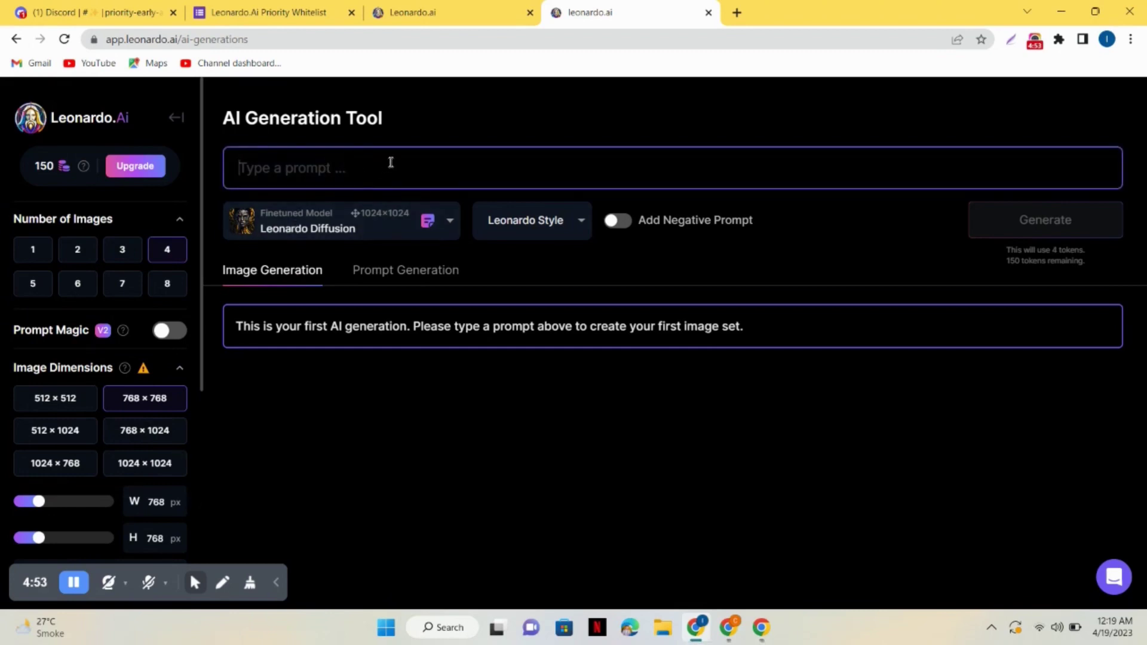
{"action": "type", "text": "create a logo"}
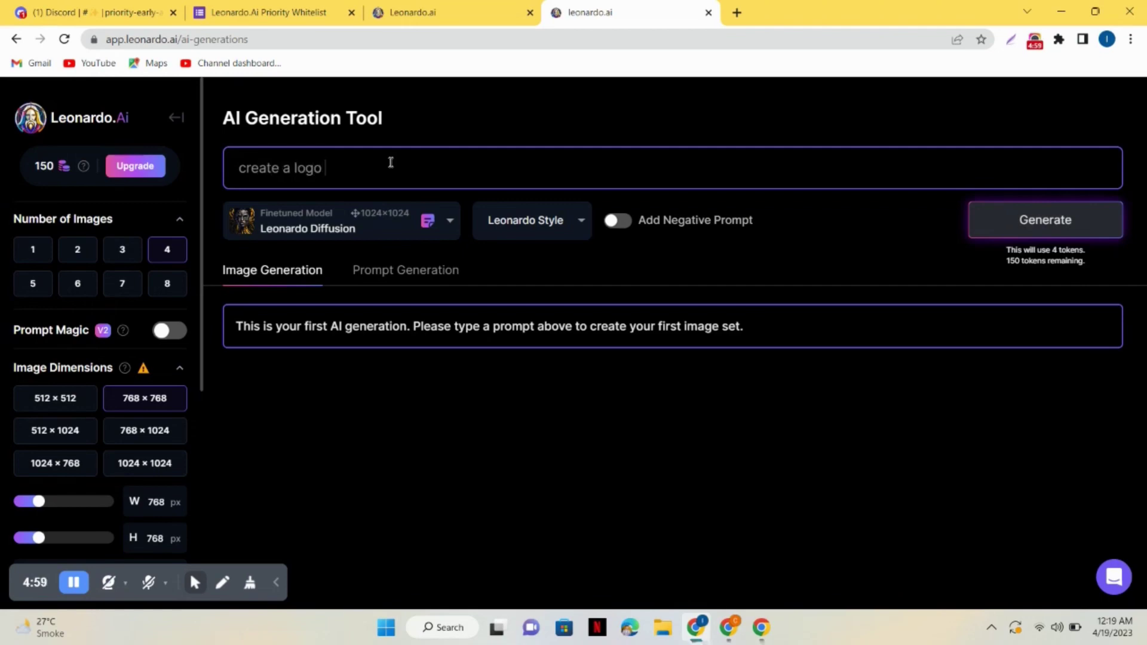
{"action": "type", "text": " for my tech youtube channel profess"}
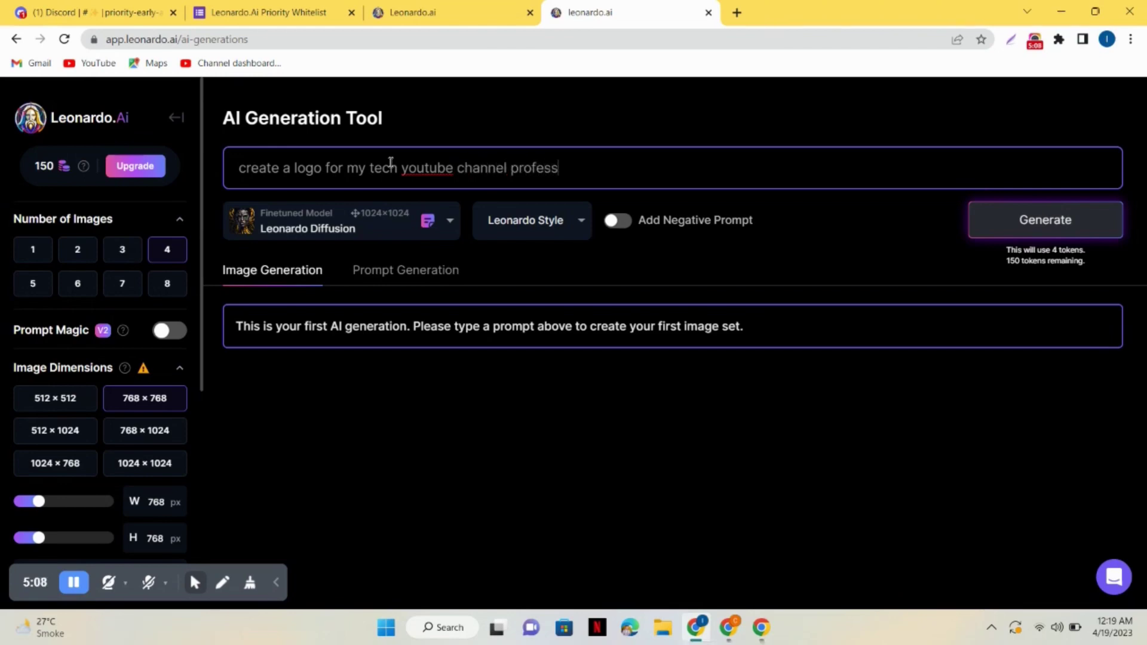
{"action": "type", "text": "ional and creative"}
{"action": "left_click", "coordinate": [1049, 219]}
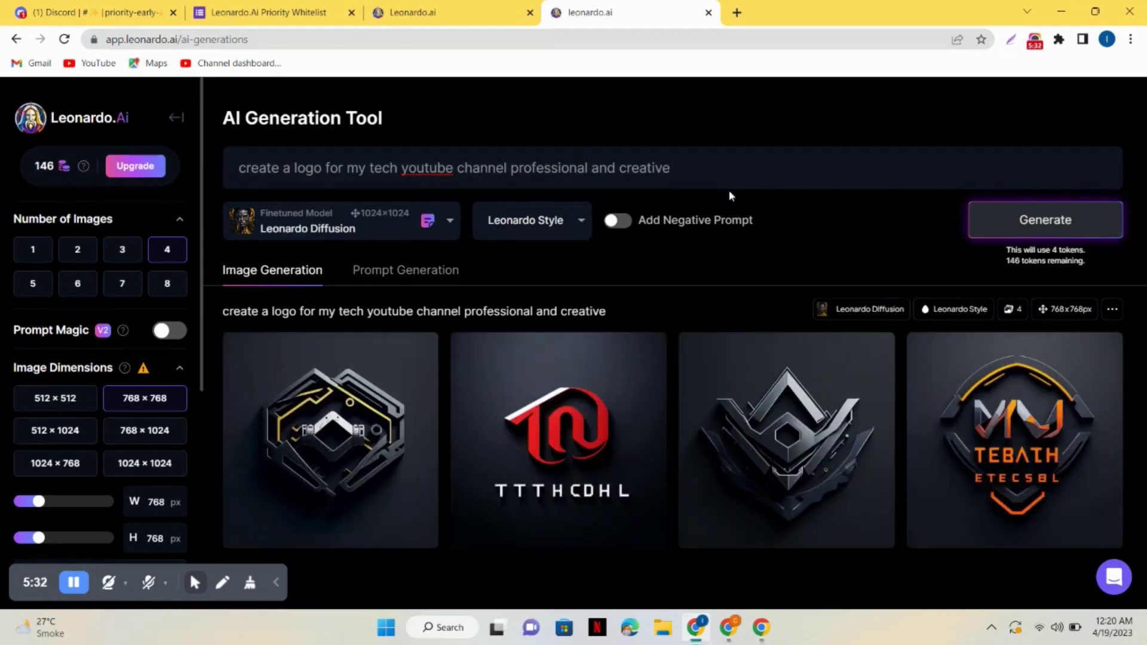
{"action": "left_click", "coordinate": [780, 389]}
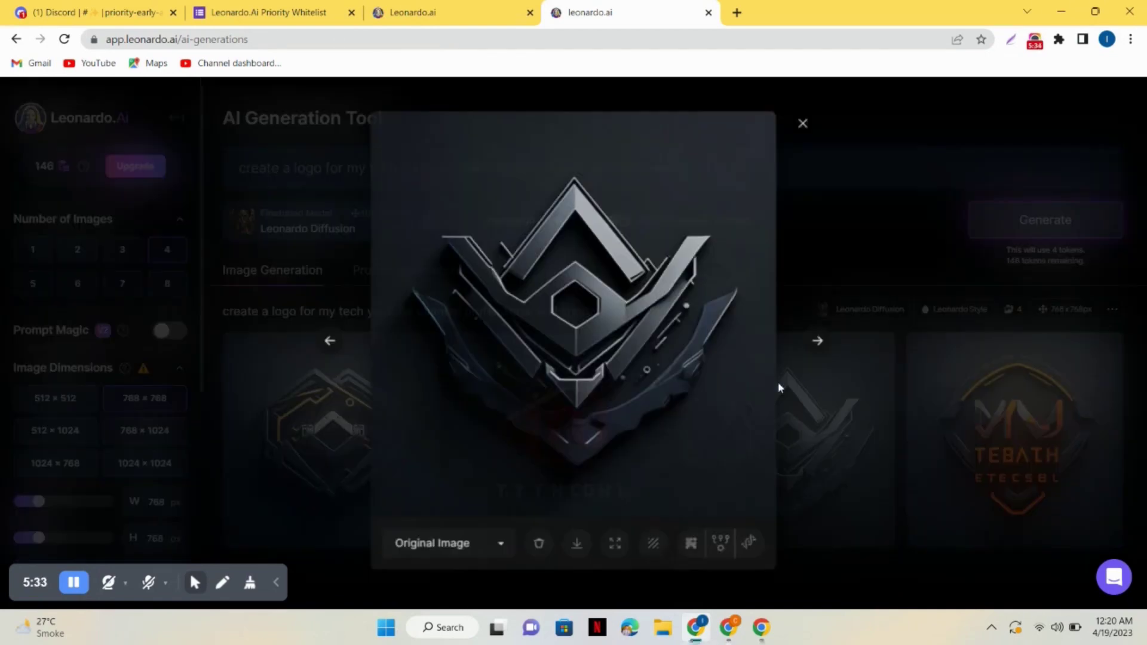
{"action": "left_click", "coordinate": [808, 119]}
Replace the prompt with 'a boy lost in a jungle' and generate four images
{"action": "triple_click", "coordinate": [624, 168]}
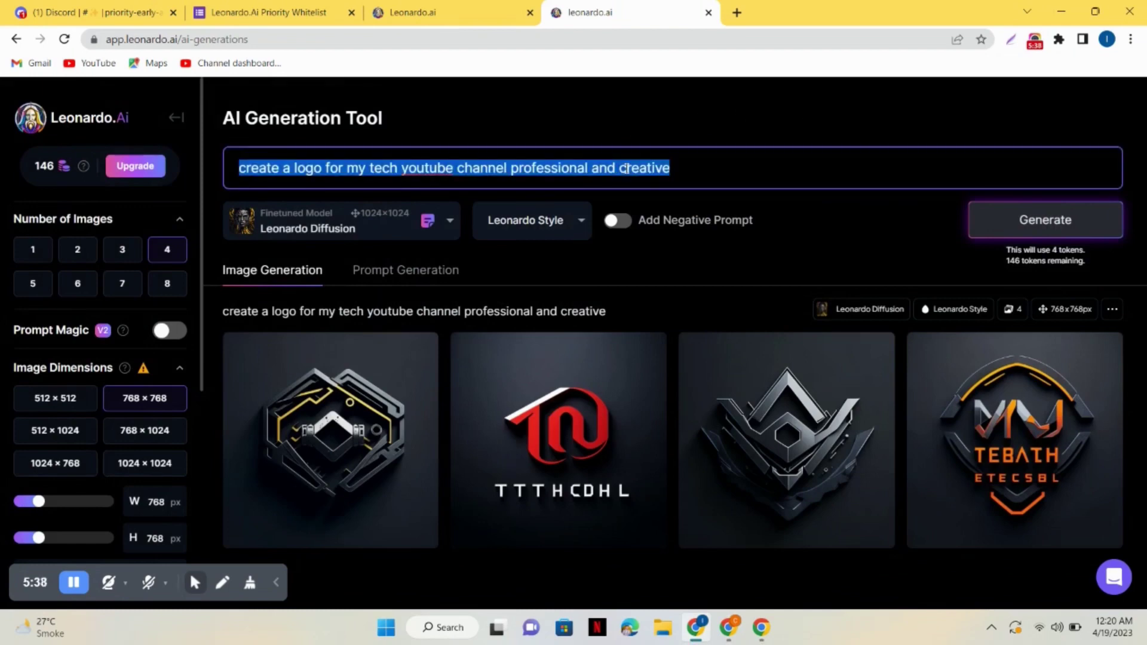
{"action": "type", "text": "a boy"}
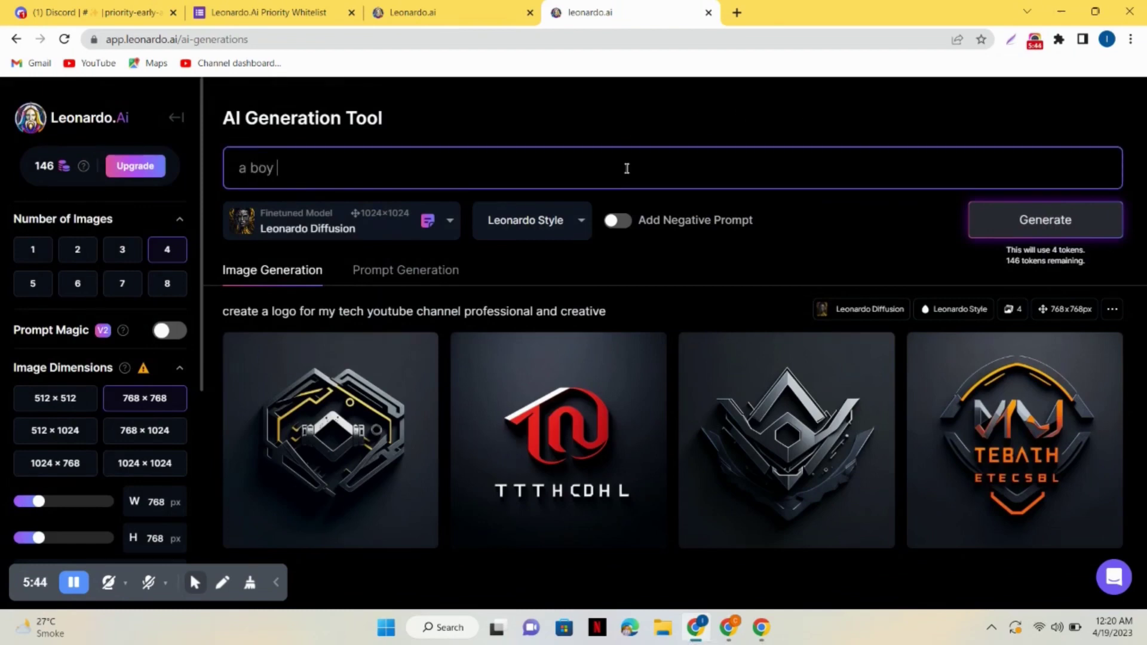
{"action": "type", "text": " gon"}
{"action": "type", "text": "lost in a jungle"}
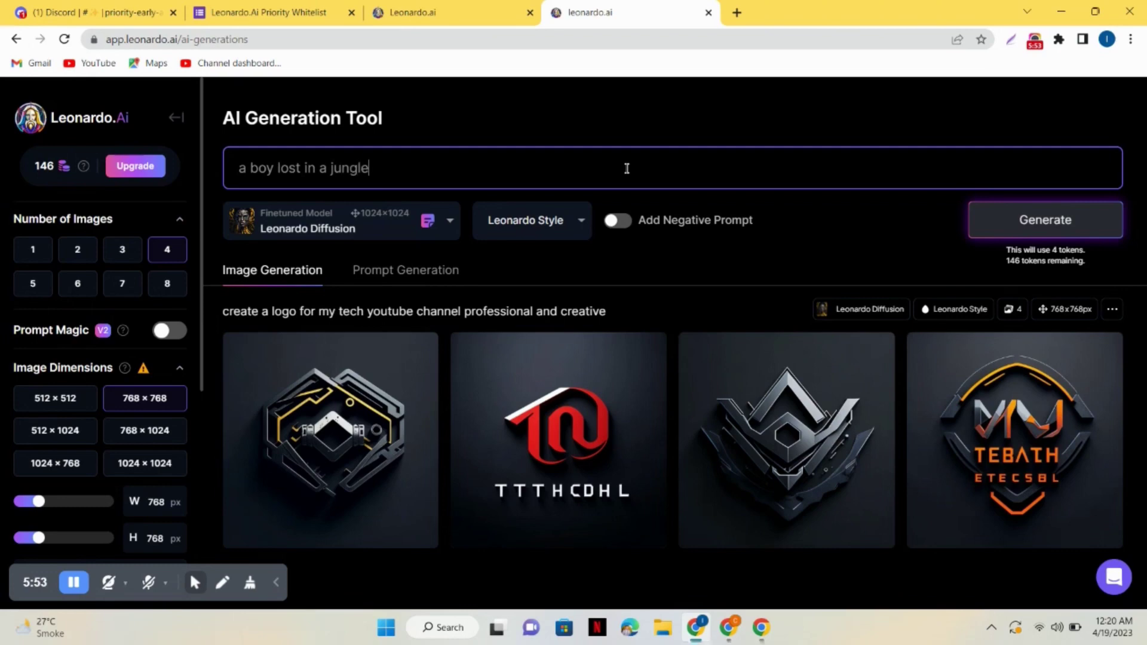
{"action": "left_click", "coordinate": [1041, 221]}
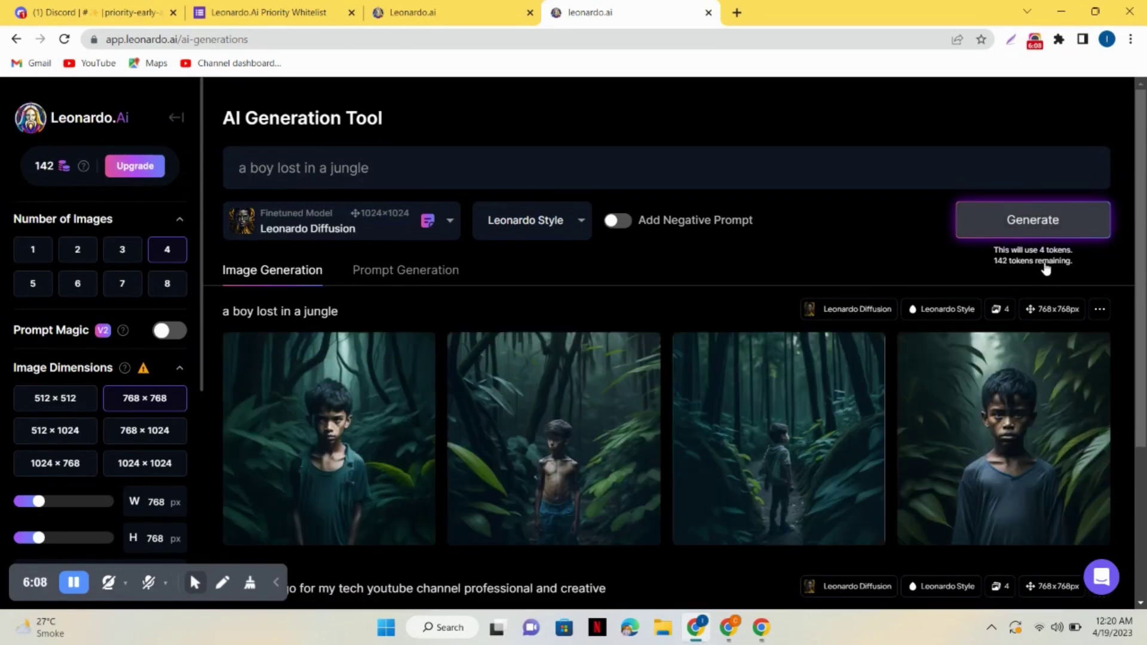
Browse the jungle-boy images full size, starting from the first
{"action": "left_click_drag", "start_coordinate": [1145, 249], "coordinate": [1145, 286]}
{"action": "left_click", "coordinate": [348, 357]}
{"action": "left_click", "coordinate": [824, 343]}
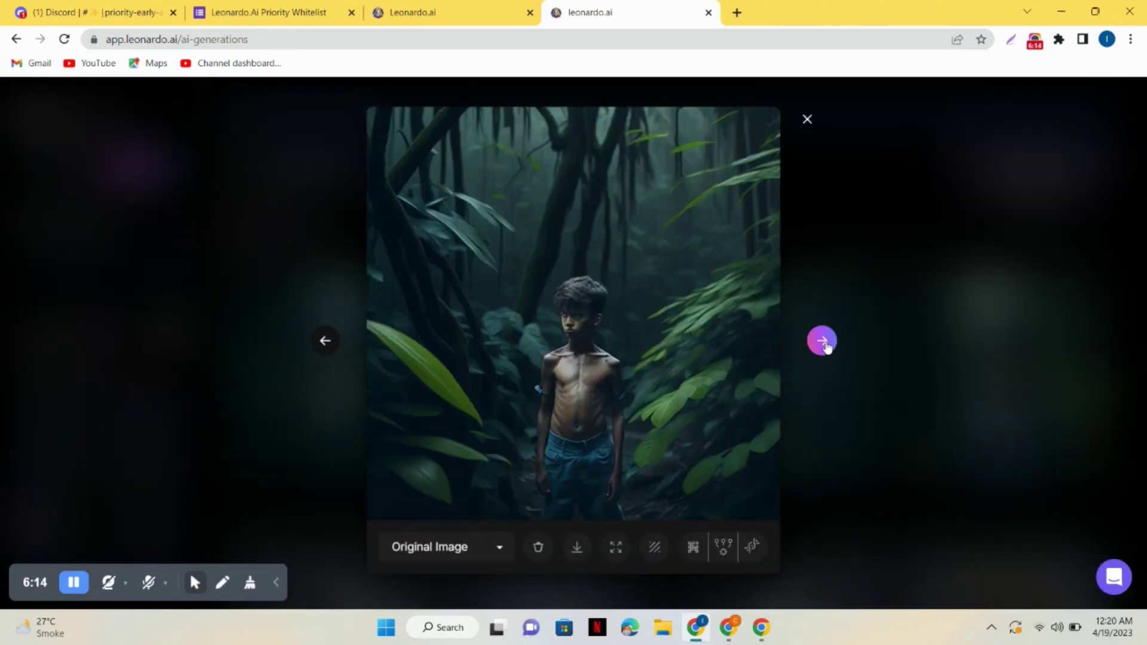
{"action": "left_click", "coordinate": [825, 345]}
{"action": "left_click", "coordinate": [825, 344]}
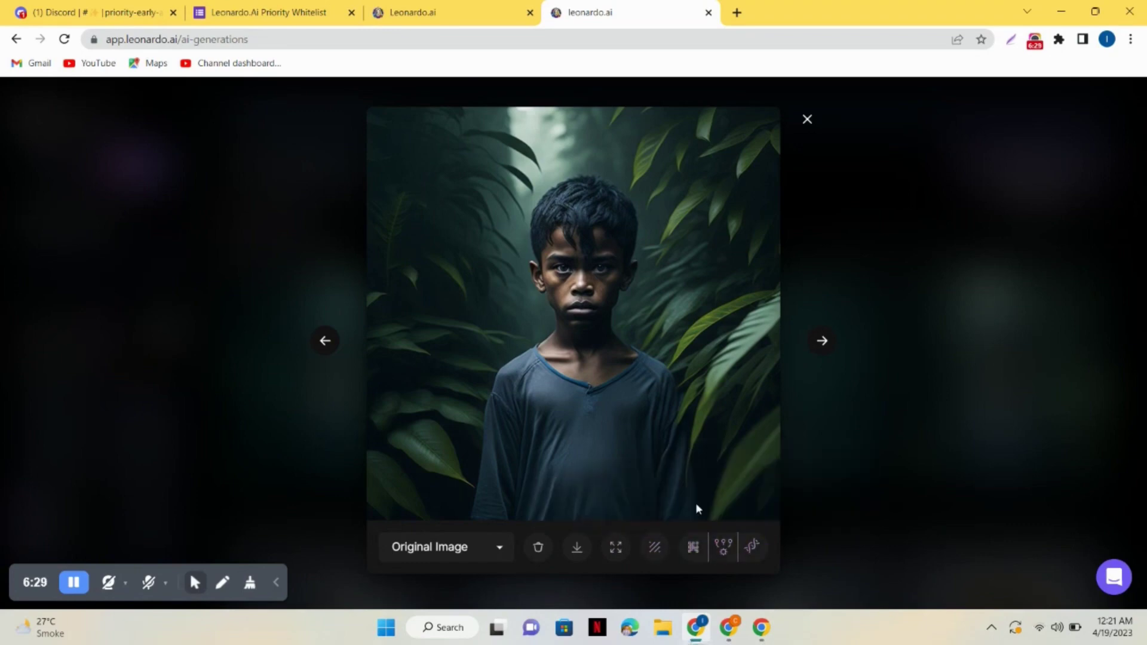
Generate 6 images from the prompt 'an AI woman illustration working on her laptop'
{"action": "left_click", "coordinate": [807, 119]}
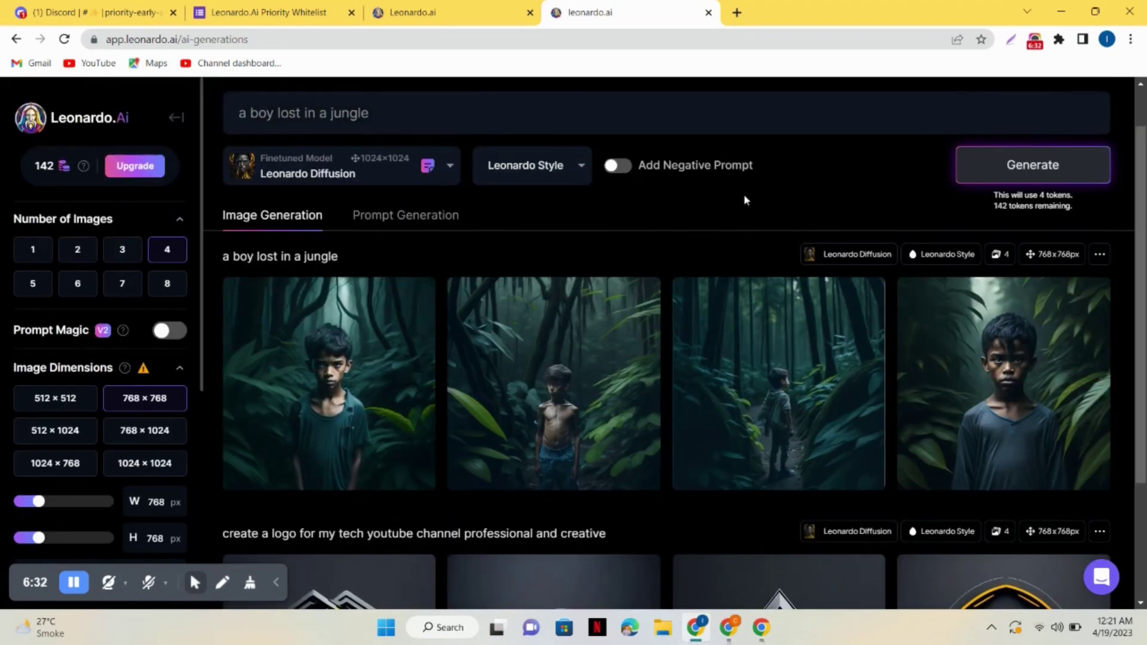
{"action": "double_click", "coordinate": [507, 115]}
{"action": "key", "text": "BackSpace"}
{"action": "key", "text": "BackSpace"}
{"action": "key", "text": "BackSpace"}
{"action": "key", "text": "BackSpace"}
{"action": "key", "text": "BackSpace"}
{"action": "key", "text": "BackSpace"}
{"action": "key", "text": "BackSpace"}
{"action": "key", "text": "BackSpace"}
{"action": "key", "text": "BackSpace"}
{"action": "key", "text": "BackSpace"}
{"action": "type", "text": "an"}
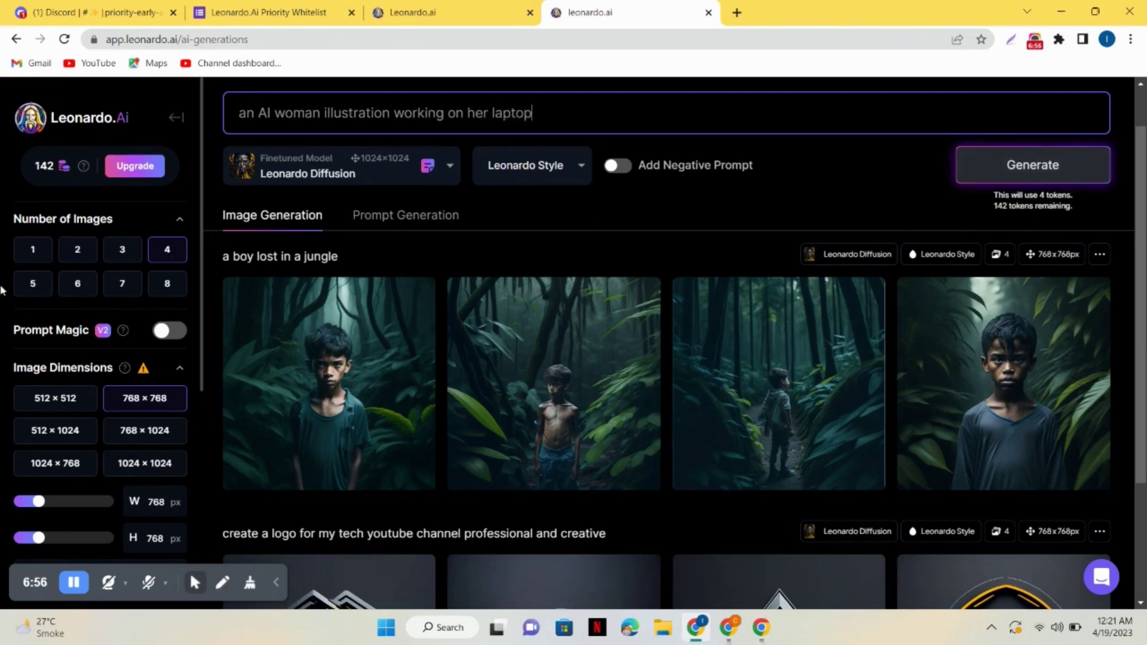
{"action": "left_click", "coordinate": [77, 284]}
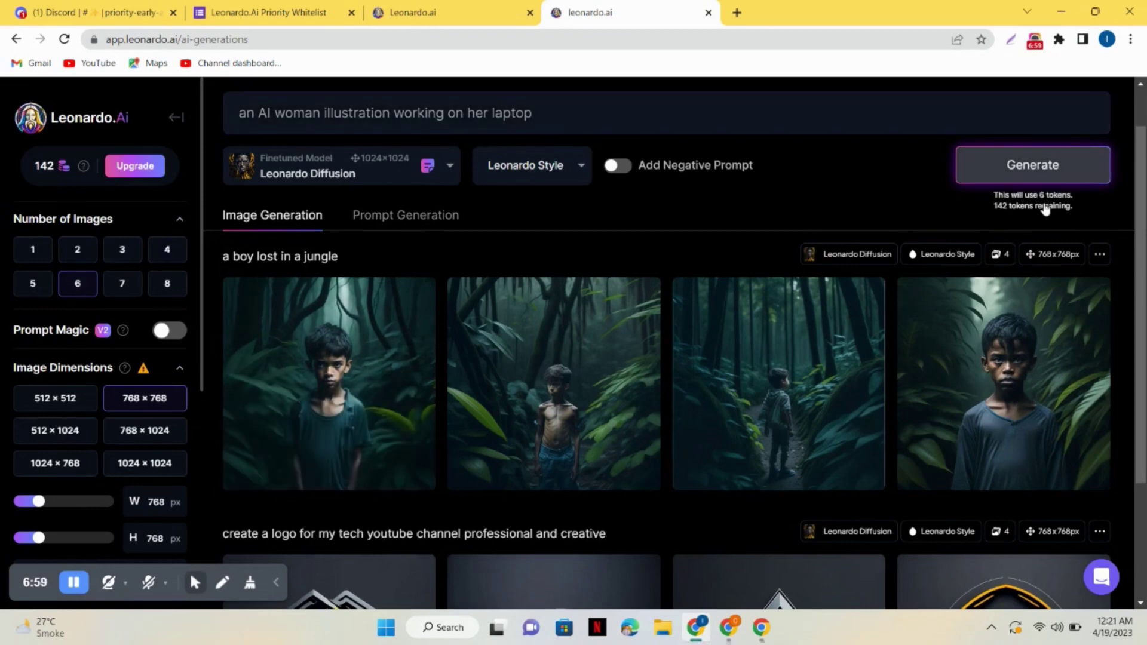
{"action": "left_click", "coordinate": [1051, 177]}
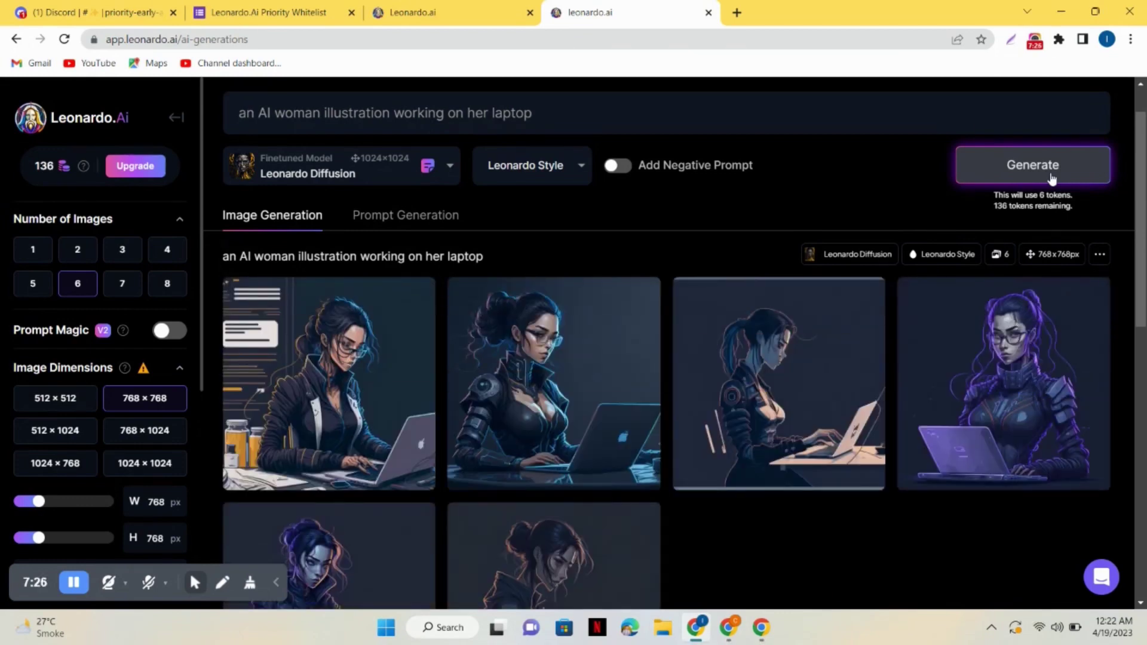
{"action": "scroll", "coordinate": [758, 553], "scroll_direction": "down", "scroll_amount": 3}
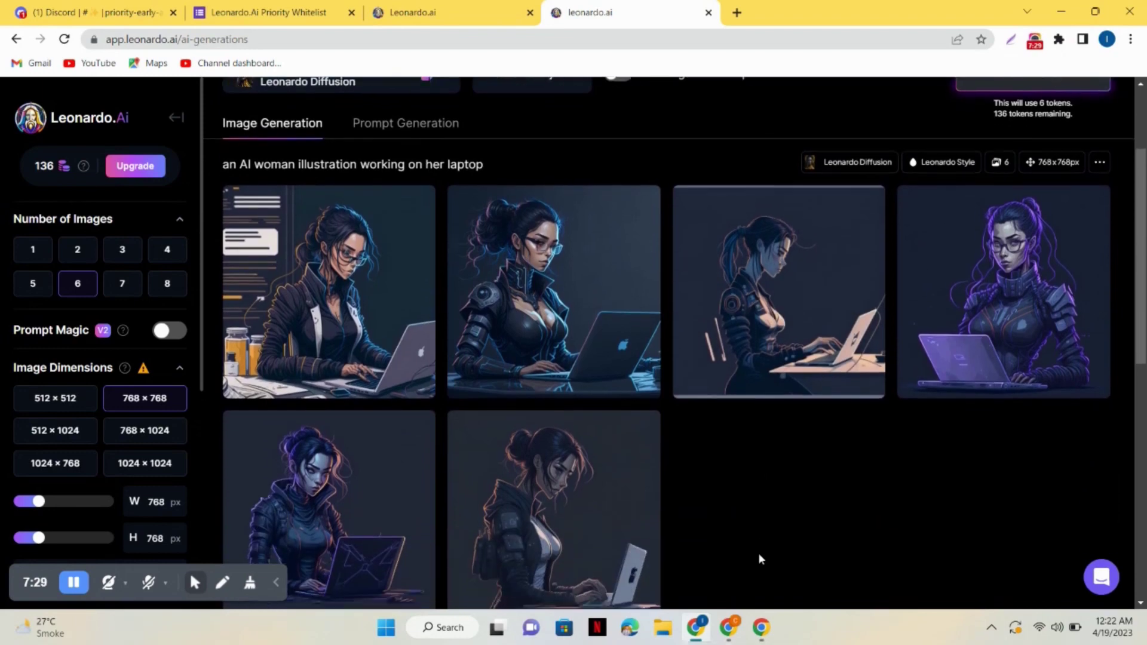
{"action": "left_click", "coordinate": [598, 224]}
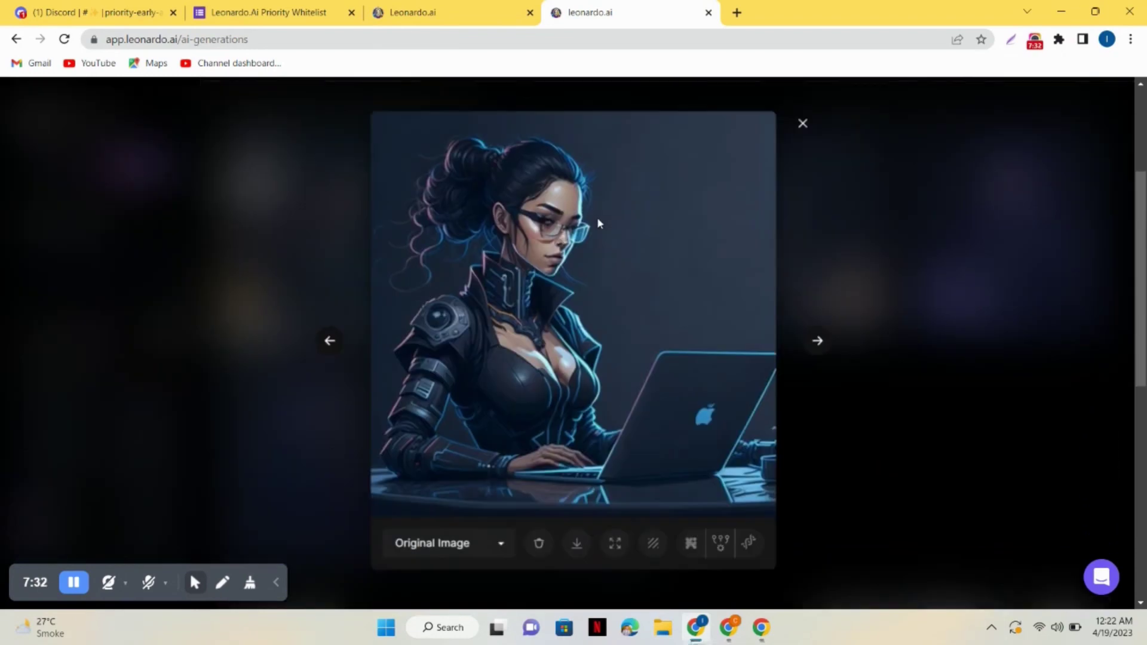
{"action": "left_click", "coordinate": [825, 345]}
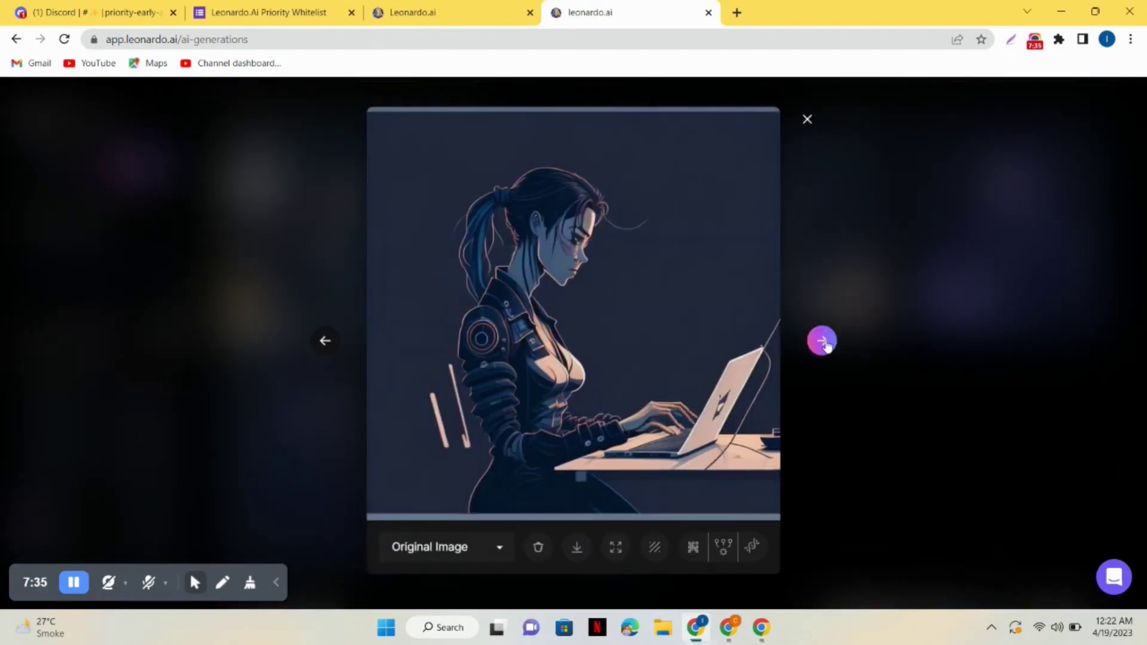
{"action": "left_click", "coordinate": [823, 345]}
{"action": "left_click", "coordinate": [819, 348]}
{"action": "left_click", "coordinate": [818, 347]}
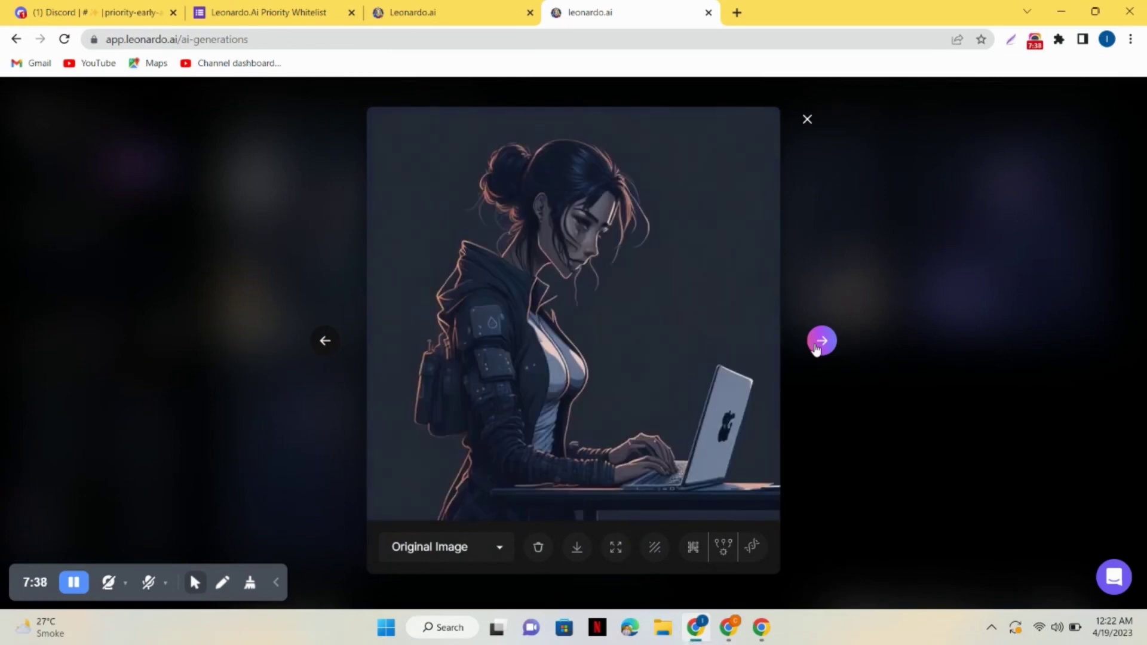
{"action": "left_click", "coordinate": [818, 347]}
{"action": "left_click", "coordinate": [819, 346]}
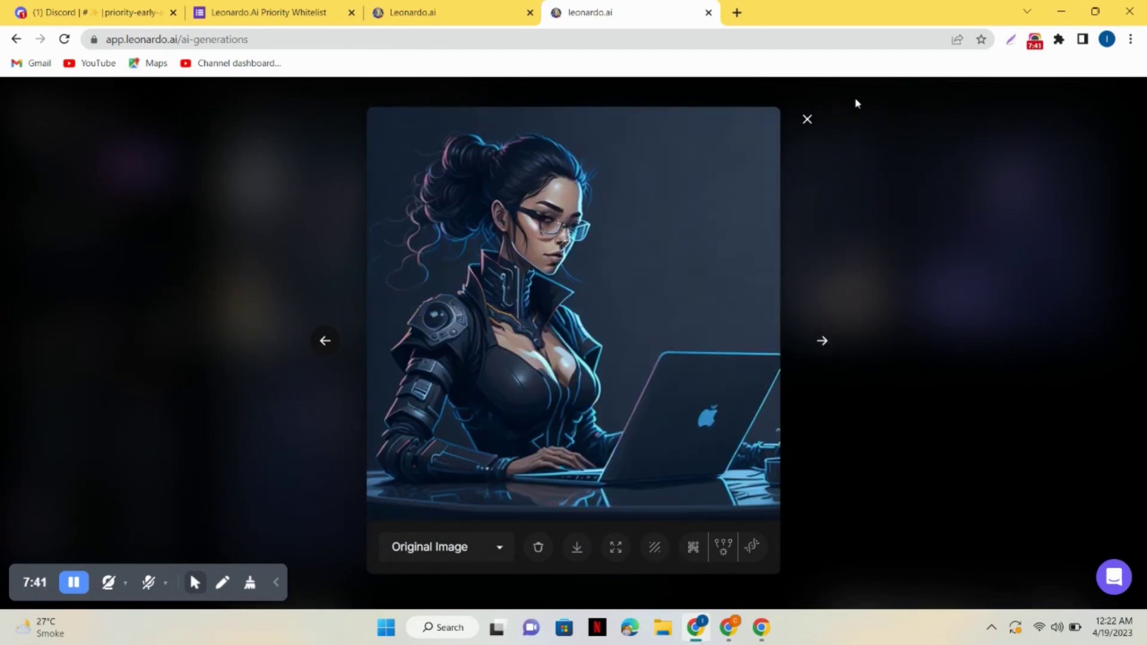
{"action": "left_click", "coordinate": [807, 118]}
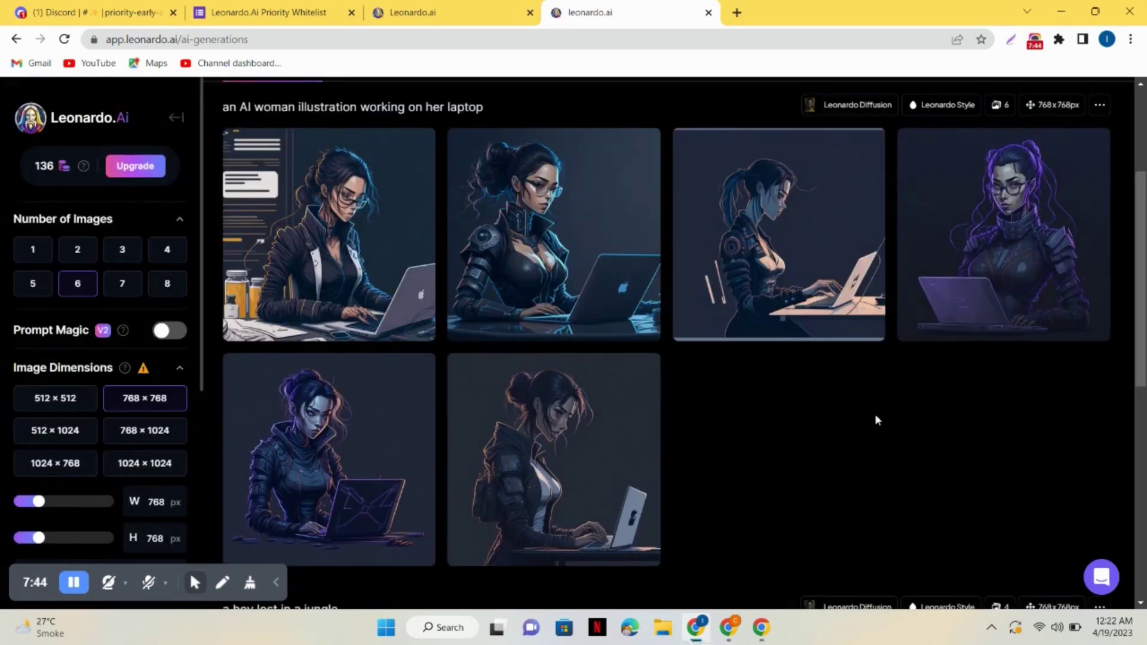